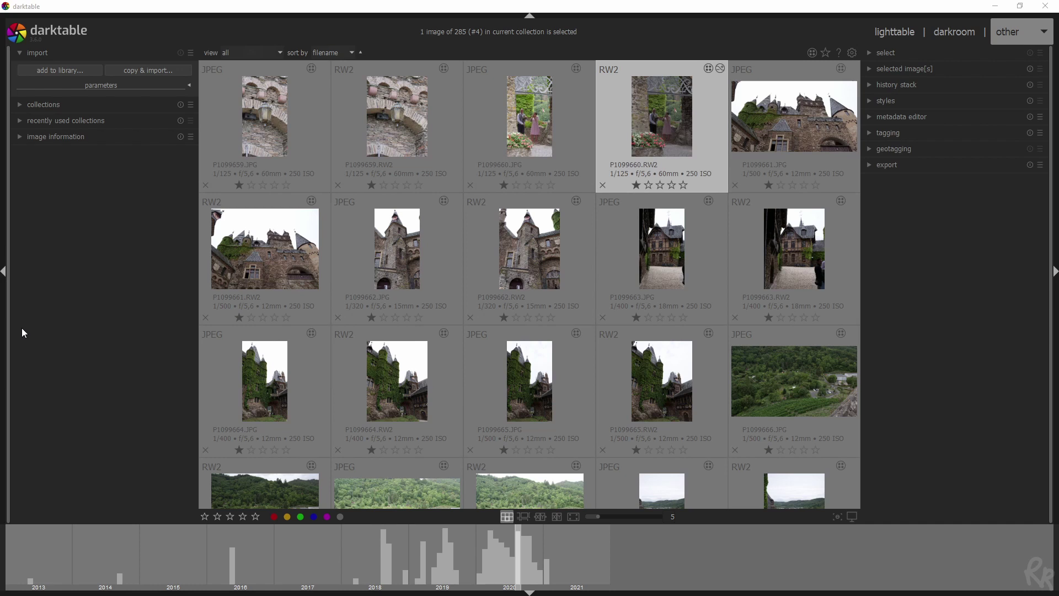
# Step: Browse the import dialog's file thumbnails and JPEG filter, then close it without importing
pyautogui.click(70, 72)
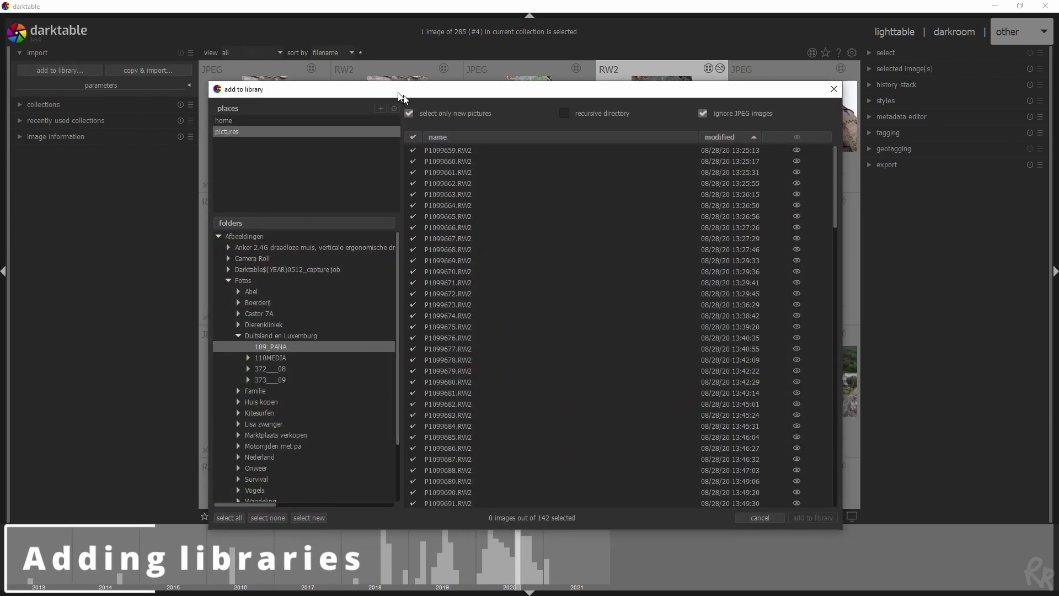
pyautogui.moveTo(385, 87); pyautogui.dragTo(335, 45)
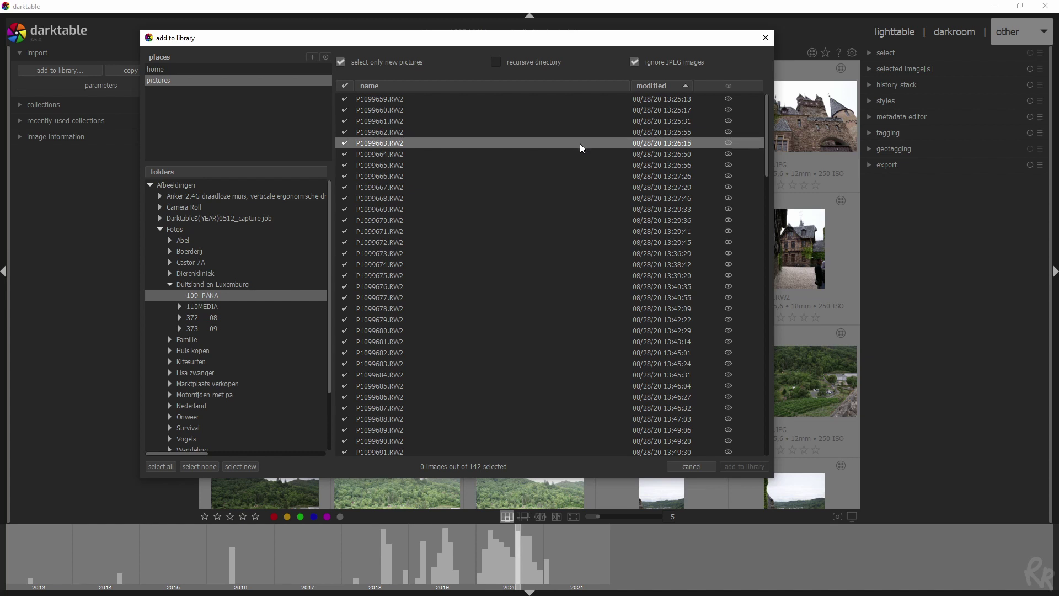
pyautogui.click(725, 102)
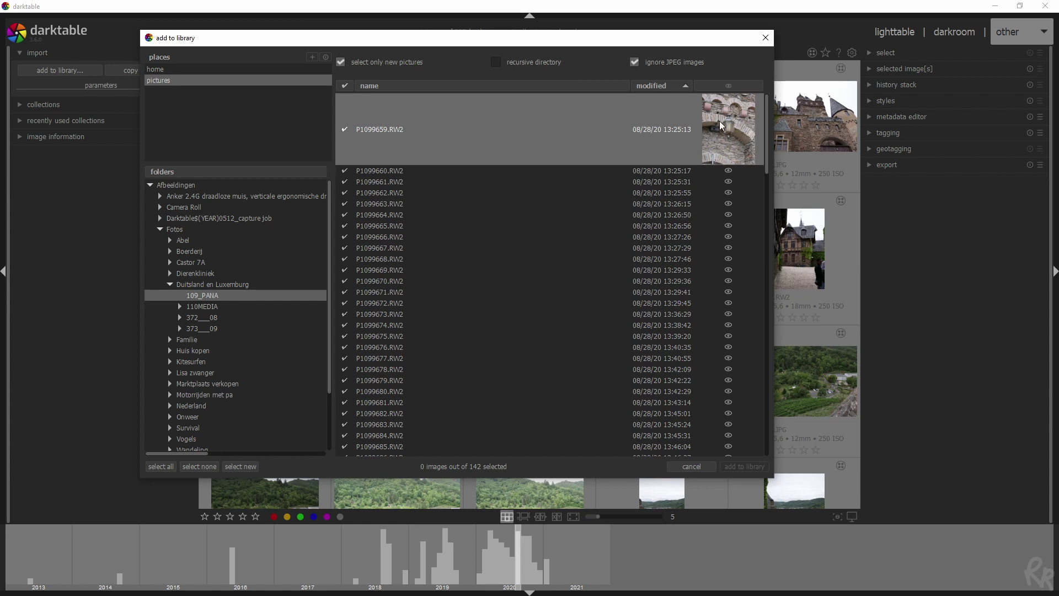
pyautogui.click(723, 119)
pyautogui.click(728, 87)
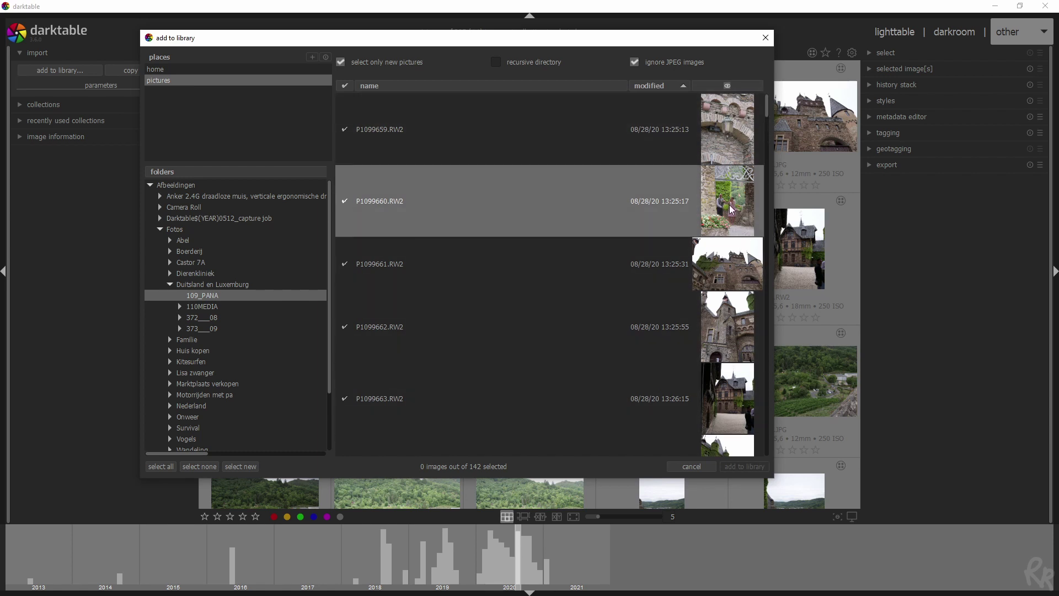
pyautogui.click(635, 63)
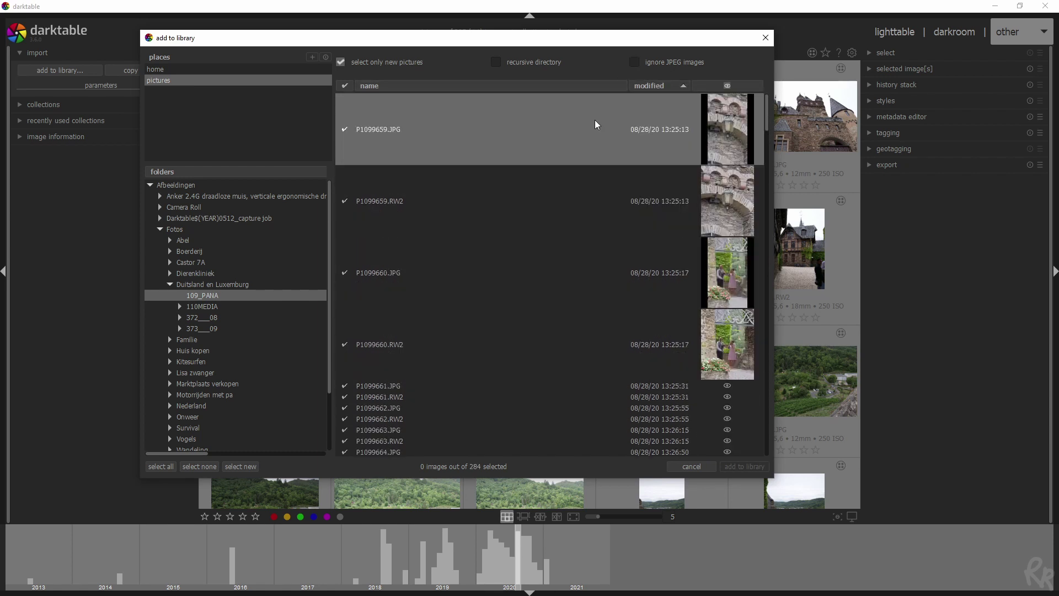
pyautogui.click(635, 62)
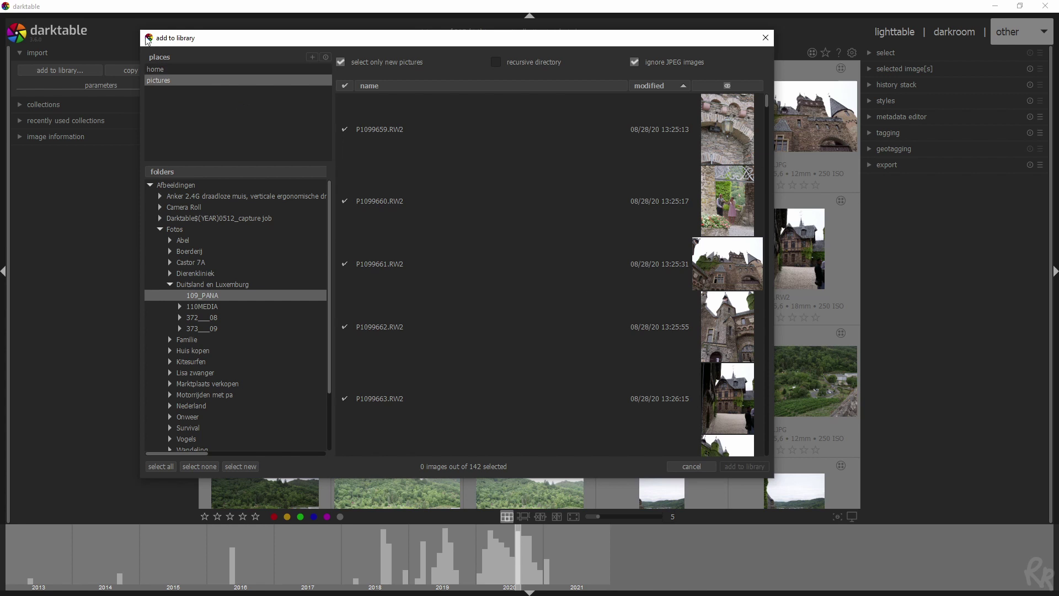
pyautogui.moveTo(140, 31)
pyautogui.mouseDown()
pyautogui.moveTo(522, 206)
pyautogui.moveTo(375, 323)
pyautogui.moveTo(130, 66)
pyautogui.moveTo(134, 42)
pyautogui.mouseUp()
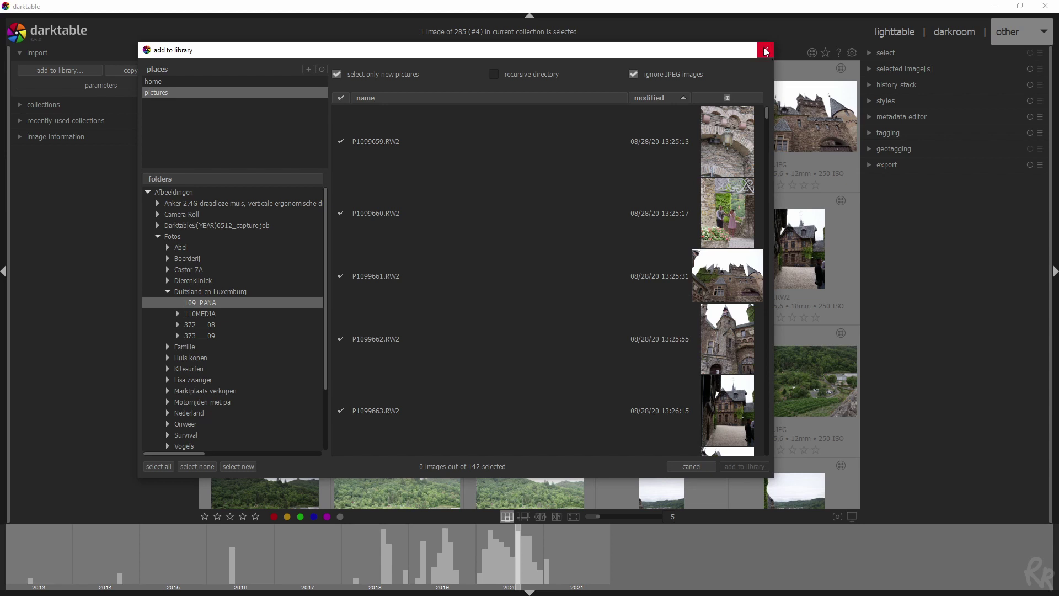
pyautogui.click(765, 51)
# Step: Compare P1099663.JPG in the zoomable, culling and full-preview layouts, then return to the file manager
pyautogui.click(622, 276)
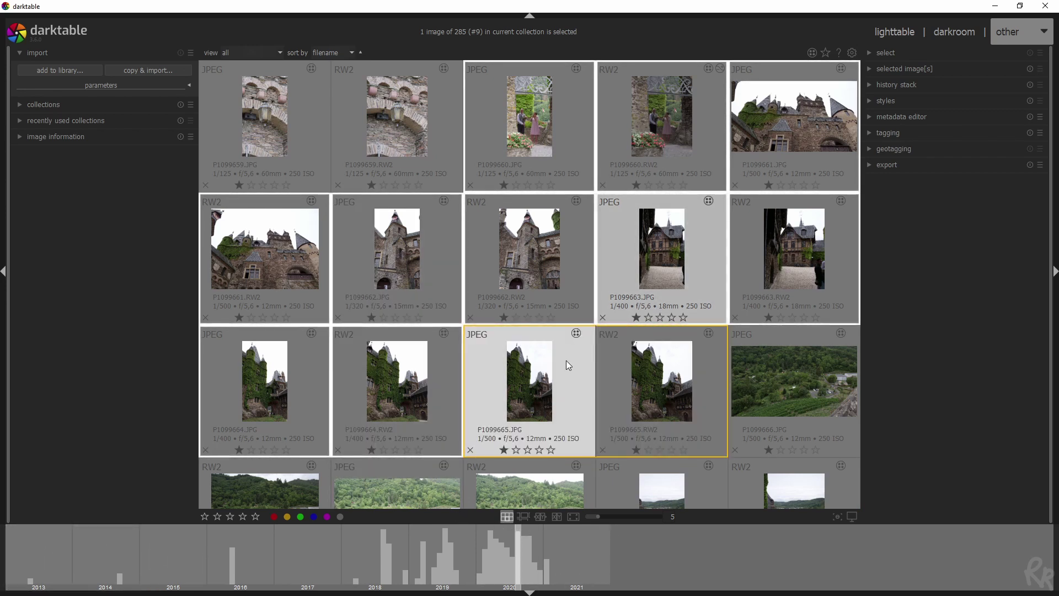
pyautogui.click(522, 516)
pyautogui.click(540, 516)
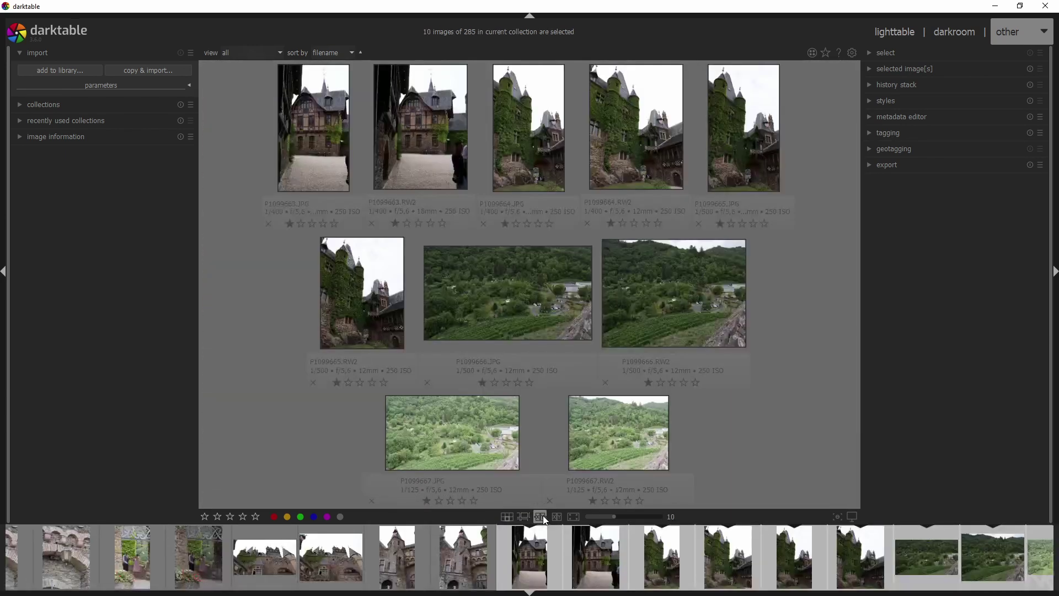
pyautogui.scroll(-3, 554, 382)
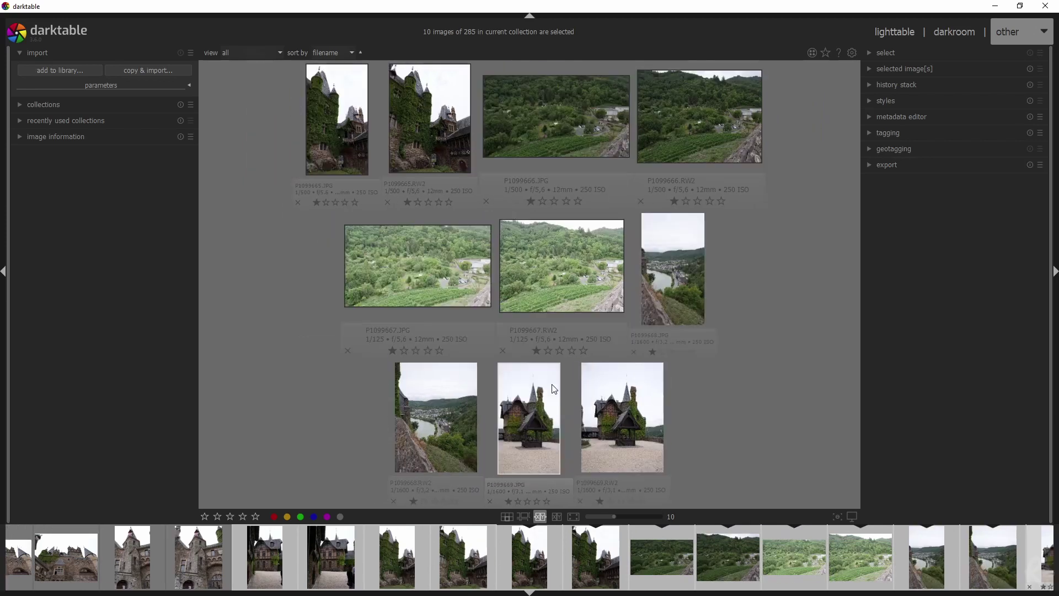
pyautogui.click(557, 516)
pyautogui.click(572, 516)
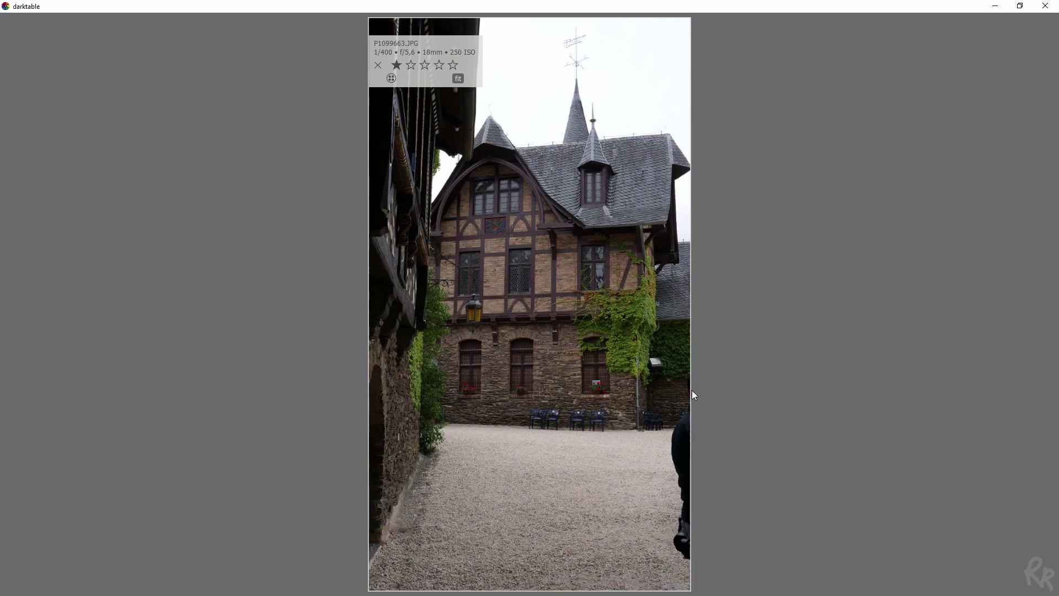
pyautogui.press('w')
pyautogui.click(523, 516)
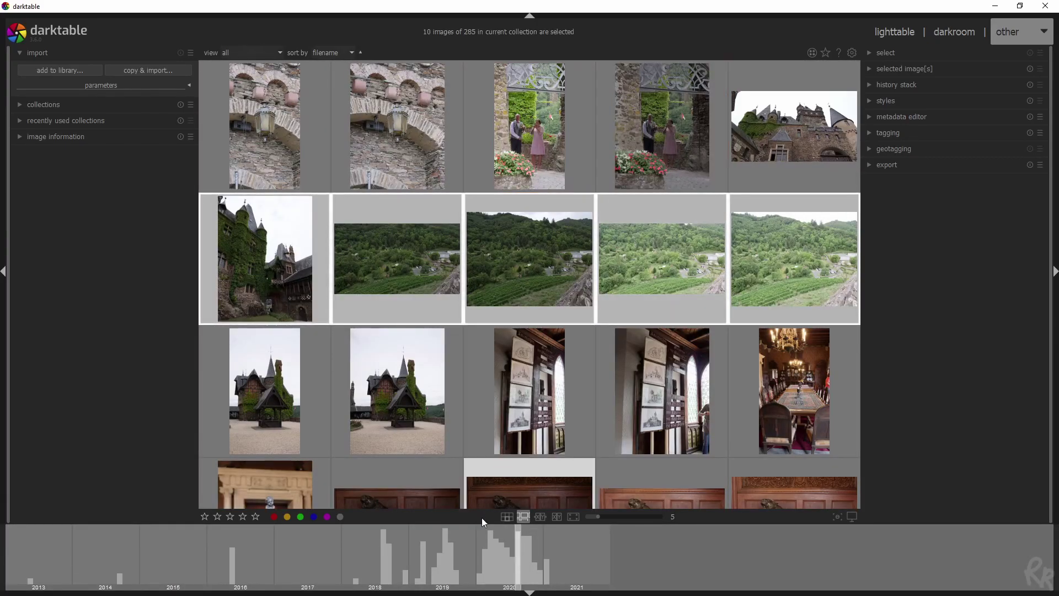
pyautogui.click(507, 516)
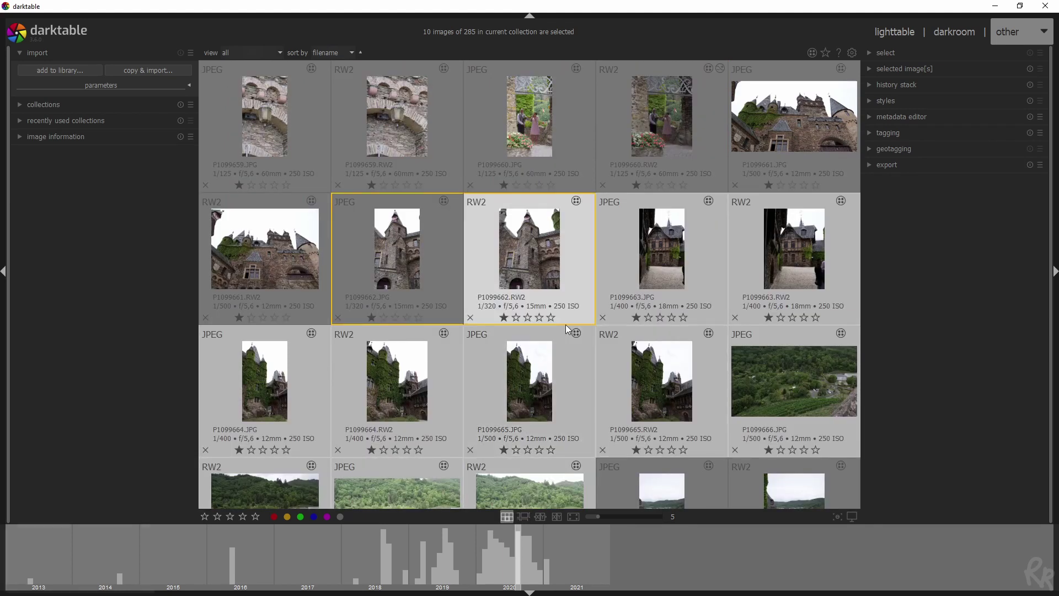
# Step: Open P1099660.RW2 in the darkroom and cycle the scope to the RGB parade waveform
pyautogui.doubleClick(680, 112)
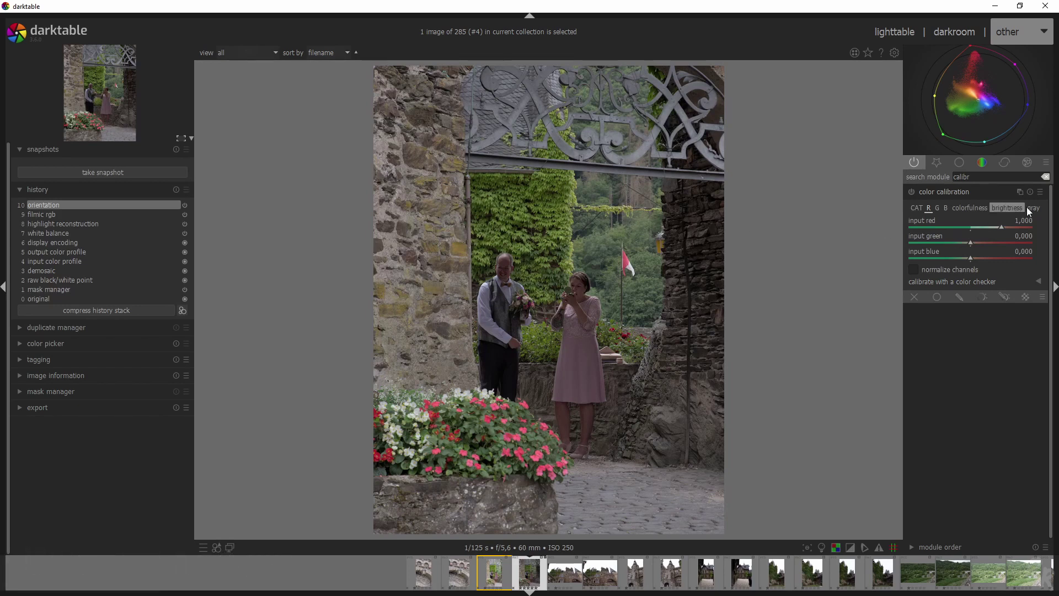
pyautogui.moveTo(1008, 78)
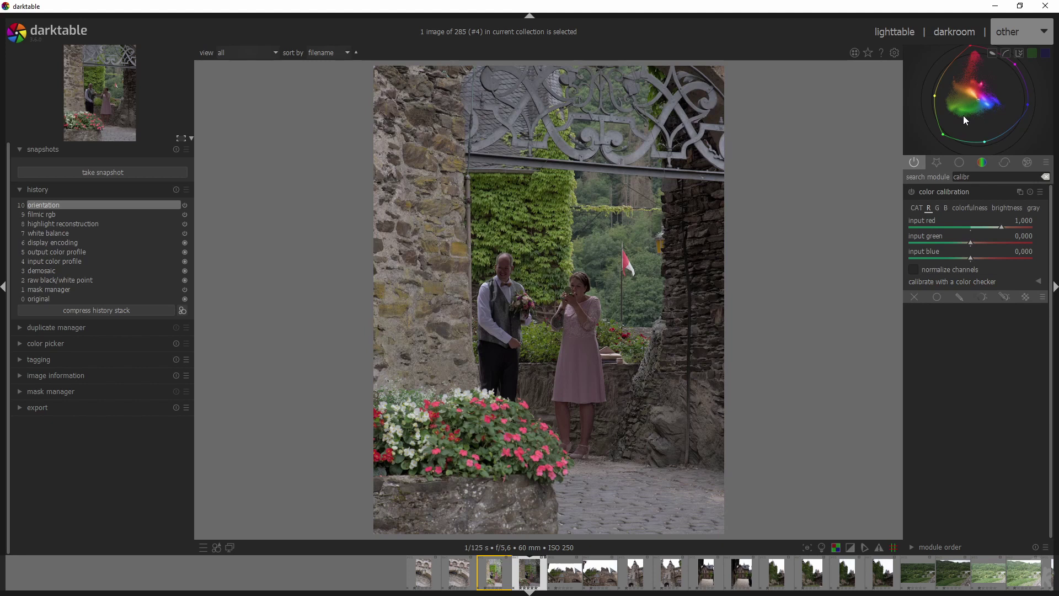
pyautogui.click(992, 54)
pyautogui.click(992, 53)
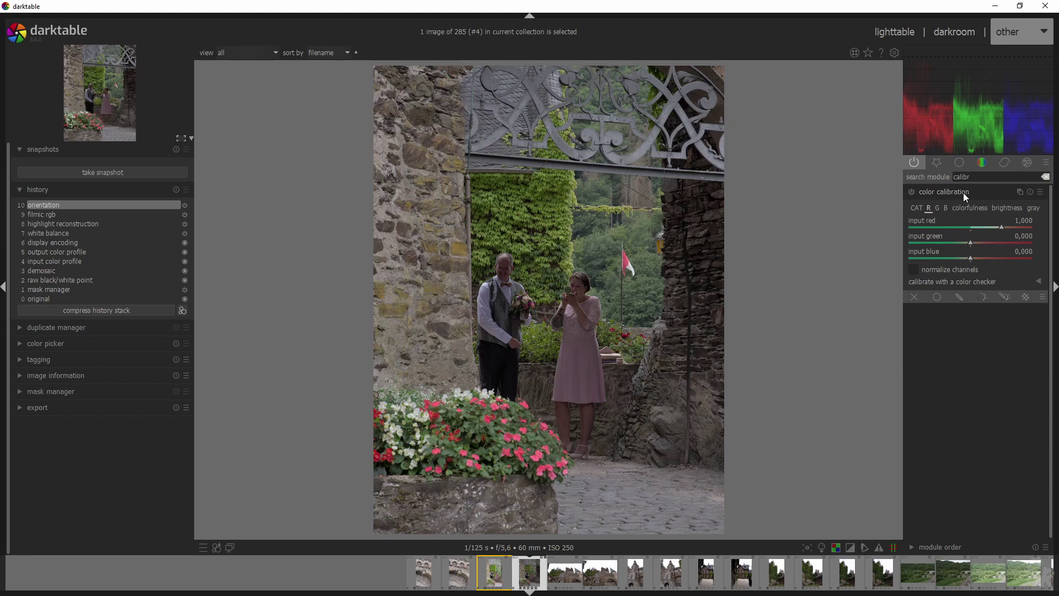
# Step: Enable exposure via the 'expos' search and draw a gradient mask across the couple
pyautogui.doubleClick(971, 177)
pyautogui.write('expos')
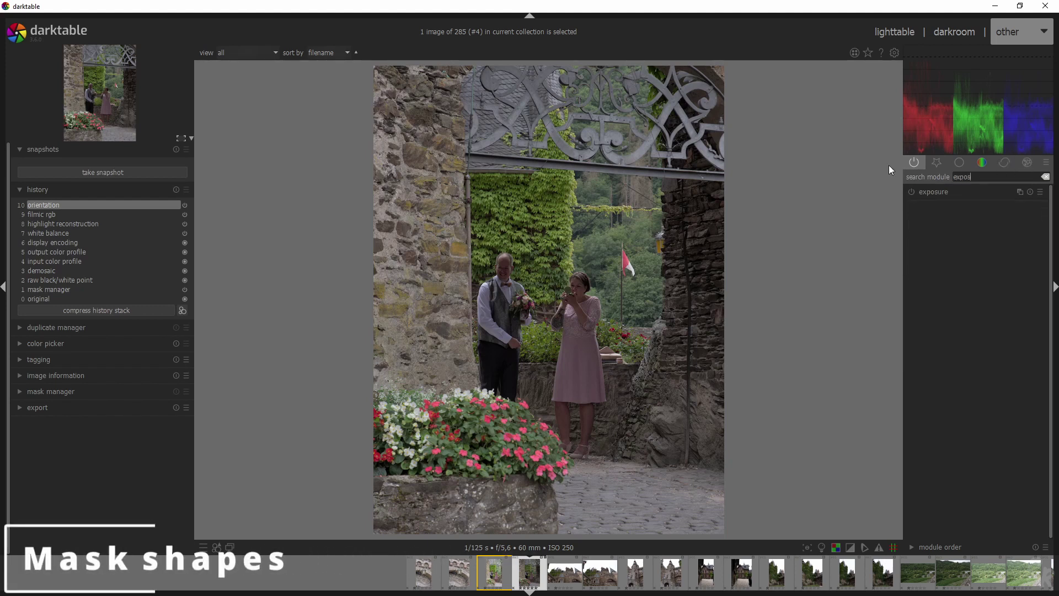
pyautogui.click(912, 191)
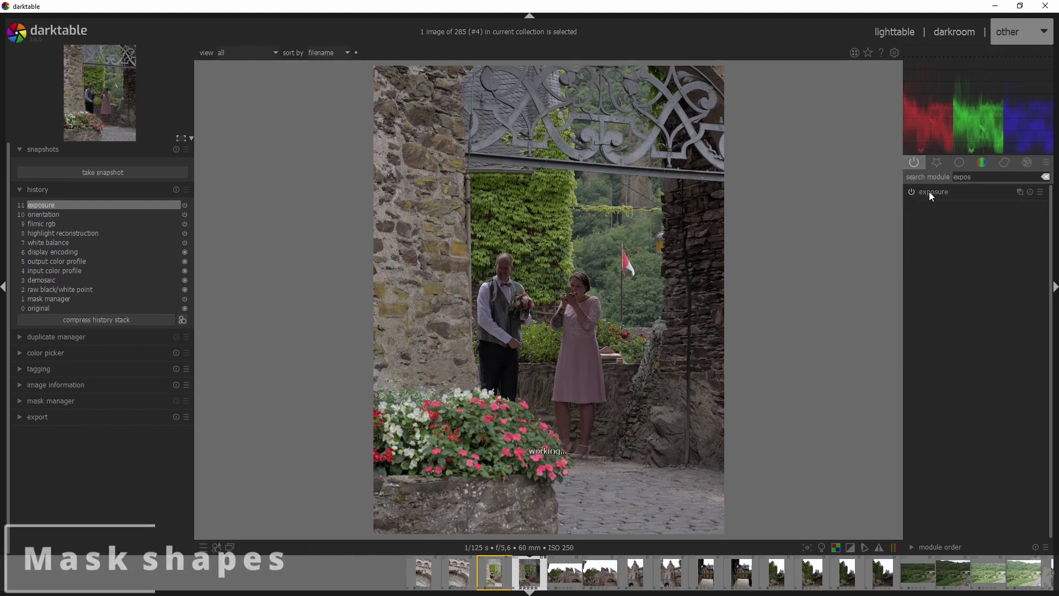
pyautogui.click(929, 191)
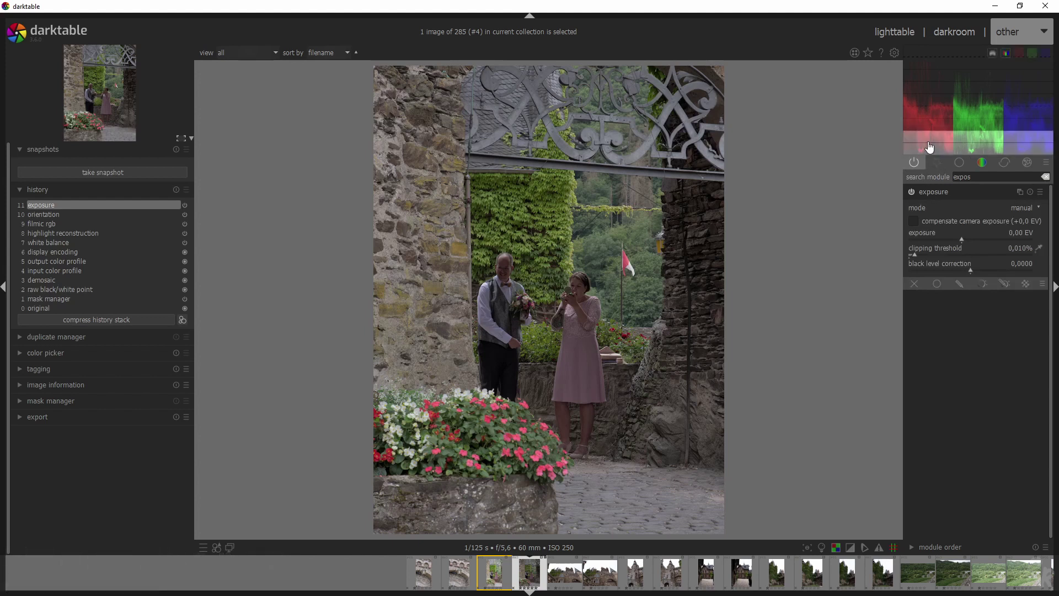
pyautogui.click(955, 286)
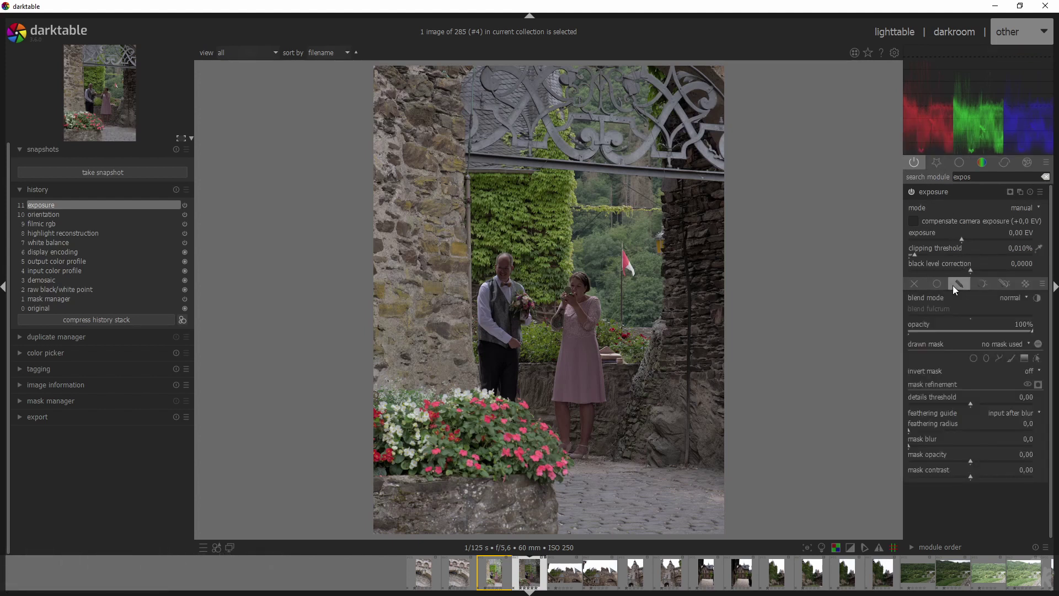
pyautogui.click(1023, 357)
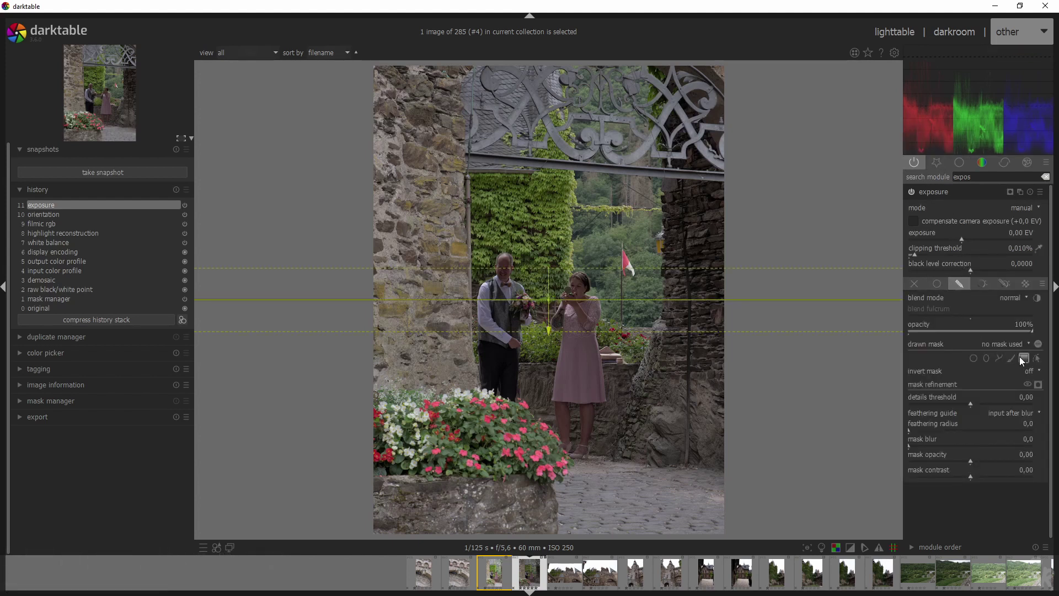
pyautogui.click(552, 299)
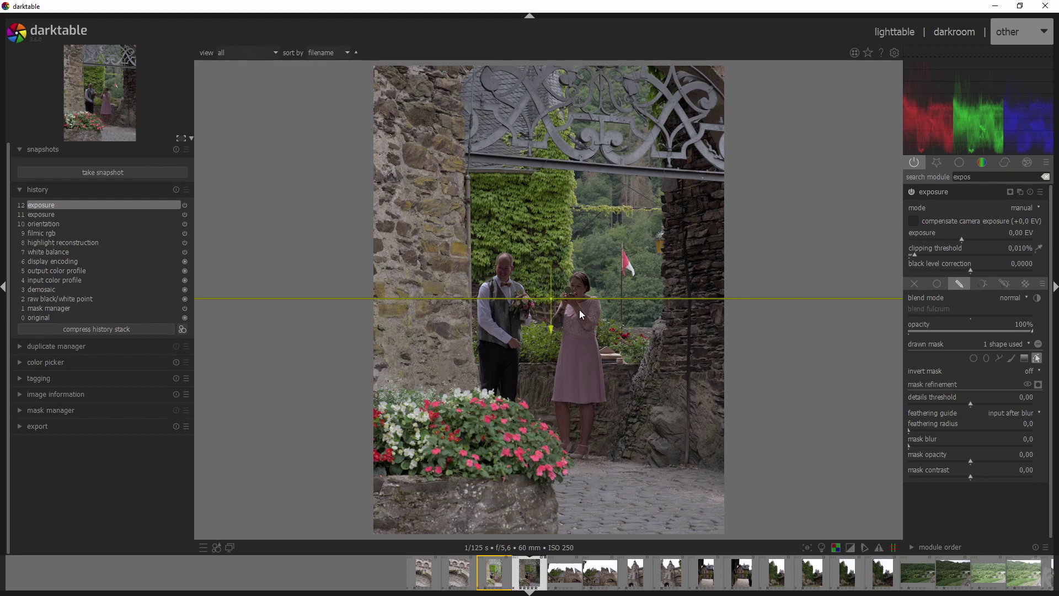
# Step: Delete the gradient, then place an ellipse over the couple and a small circle on their hands
pyautogui.rightClick(589, 298)
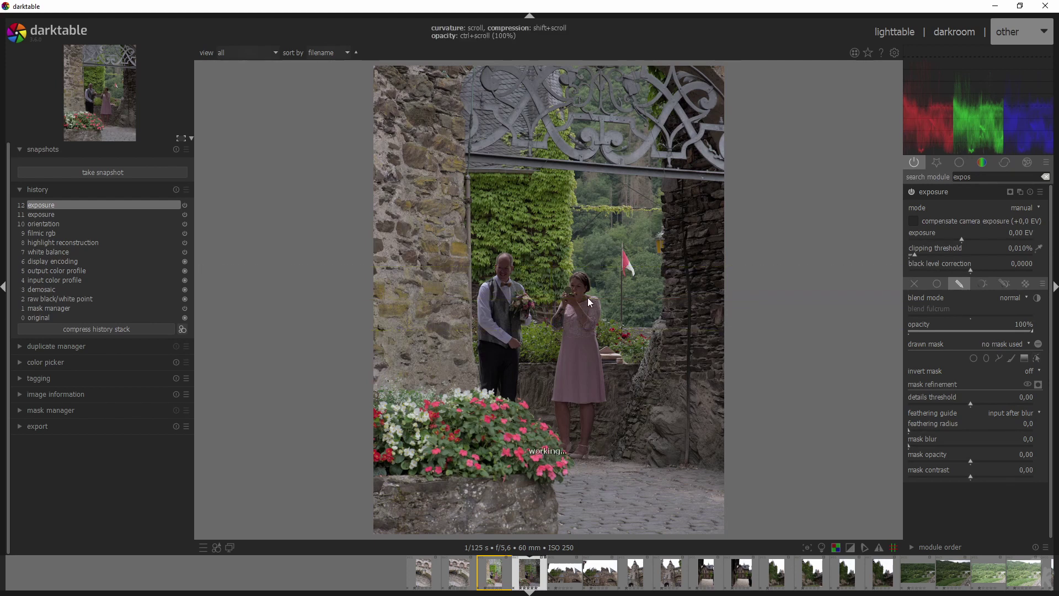
pyautogui.click(987, 358)
pyautogui.click(562, 271)
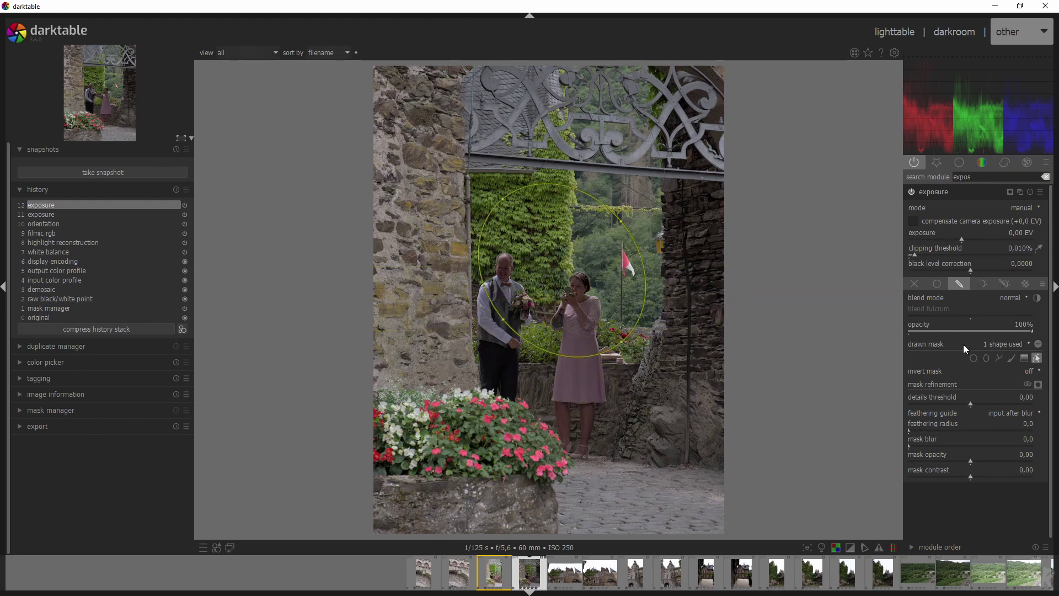
pyautogui.click(974, 358)
pyautogui.scroll(-2, 531, 306)
pyautogui.scroll(3, 532, 307)
pyautogui.click(535, 310)
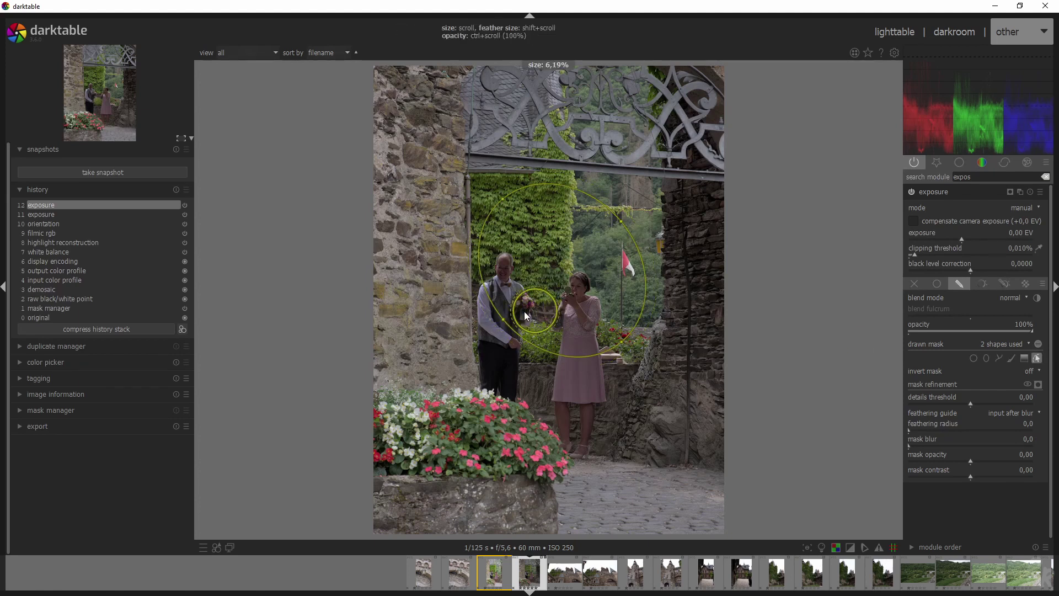
# Step: Reposition the circle and reshape the ellipse, then delete both shapes
pyautogui.moveTo(531, 309); pyautogui.dragTo(505, 323)
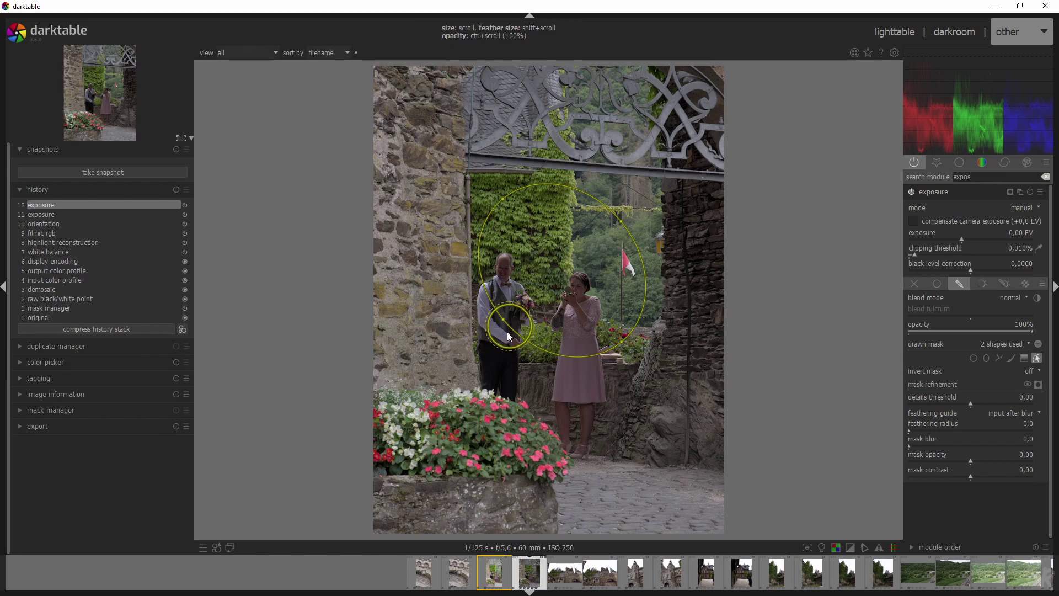
pyautogui.moveTo(504, 319); pyautogui.dragTo(538, 303)
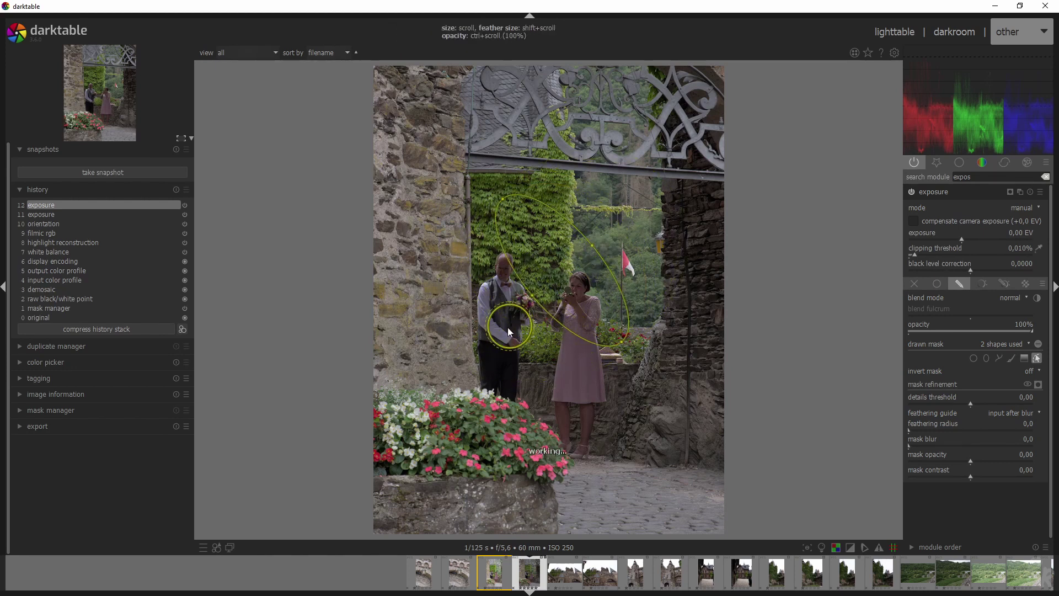
pyautogui.moveTo(507, 334); pyautogui.dragTo(525, 301)
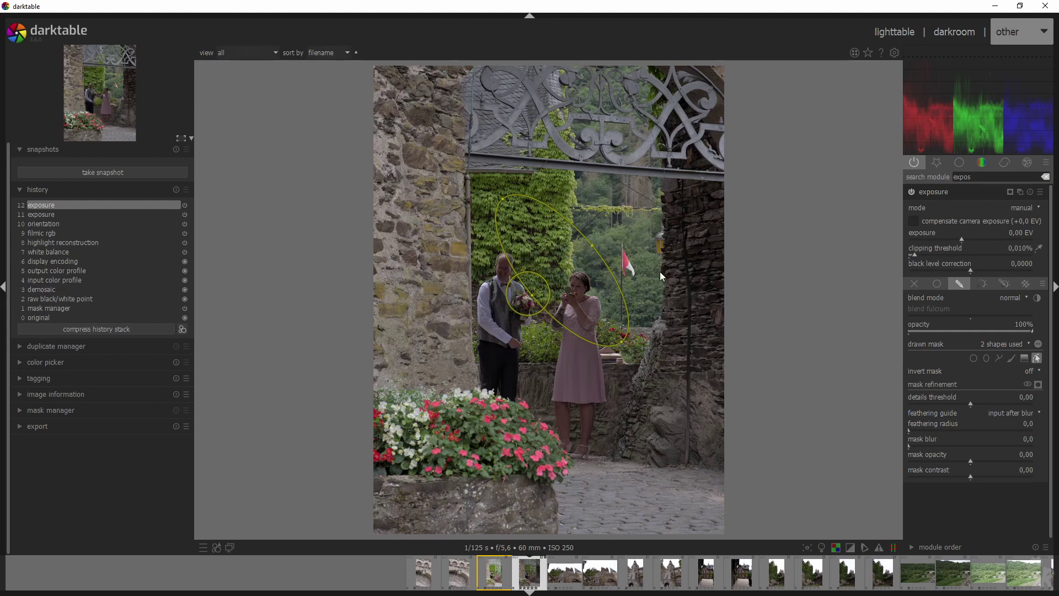
pyautogui.rightClick(546, 290)
pyautogui.rightClick(571, 282)
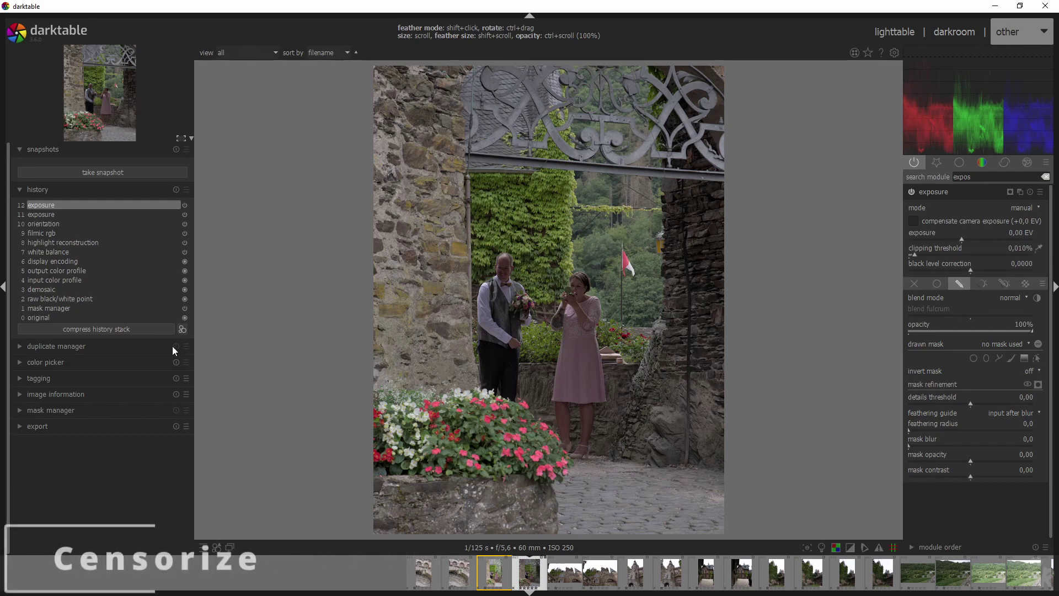
# Step: Enable censorize via the 'cens' search and outline the man's face with a path mask
pyautogui.scroll(3, 543, 289)
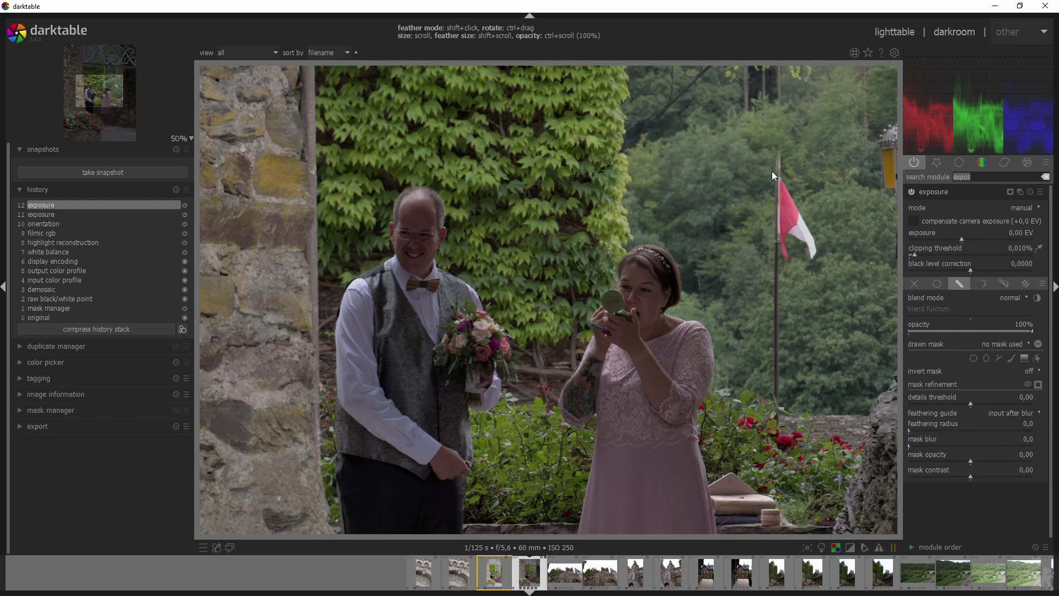
pyautogui.write('cens')
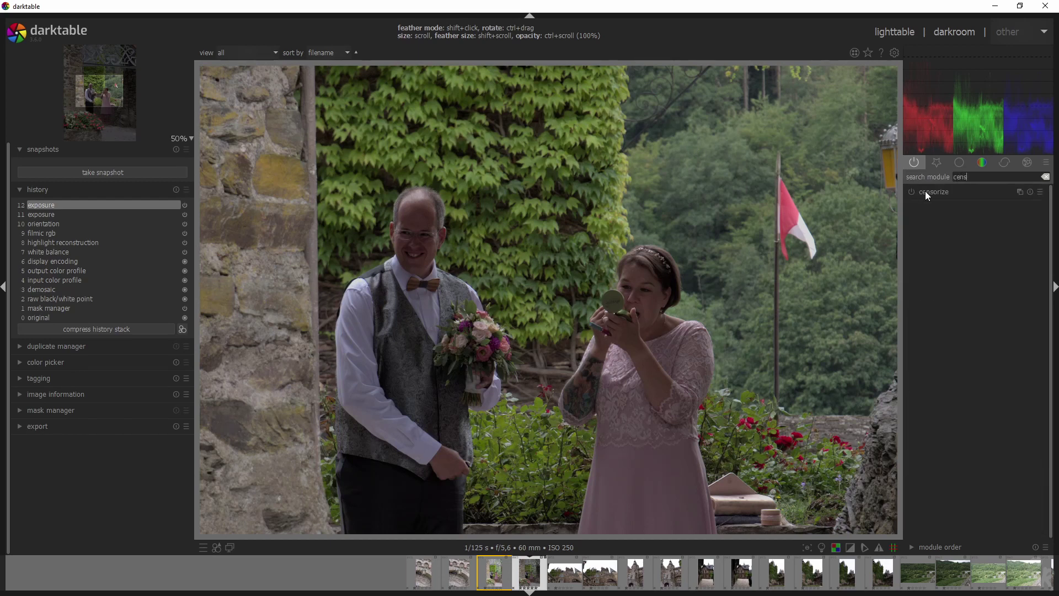
pyautogui.click(927, 195)
pyautogui.click(912, 191)
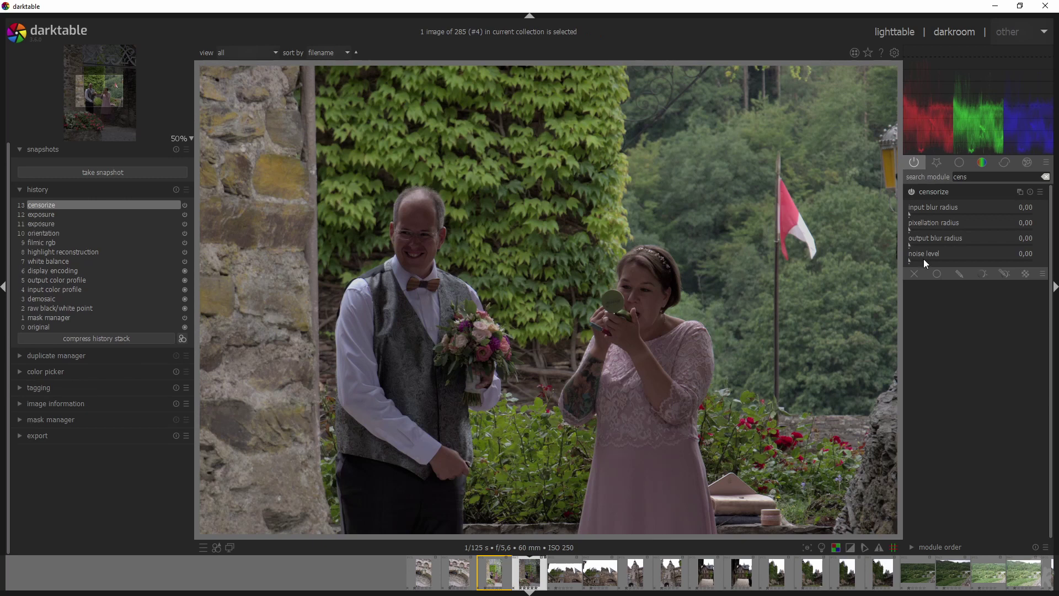
pyautogui.click(954, 276)
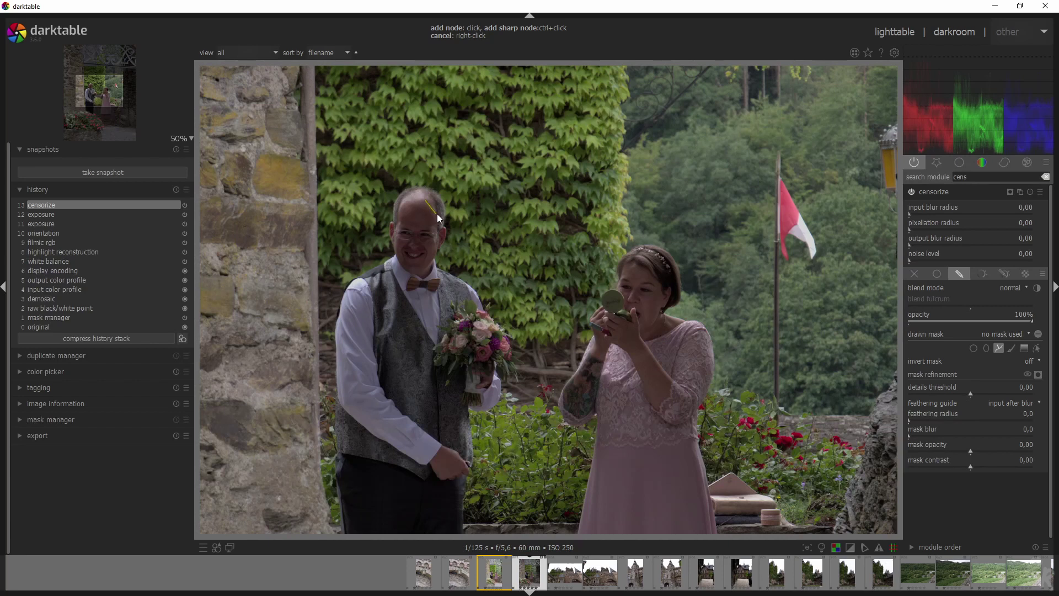
pyautogui.click(435, 234)
pyautogui.click(434, 251)
pyautogui.click(408, 268)
pyautogui.rightClick(414, 202)
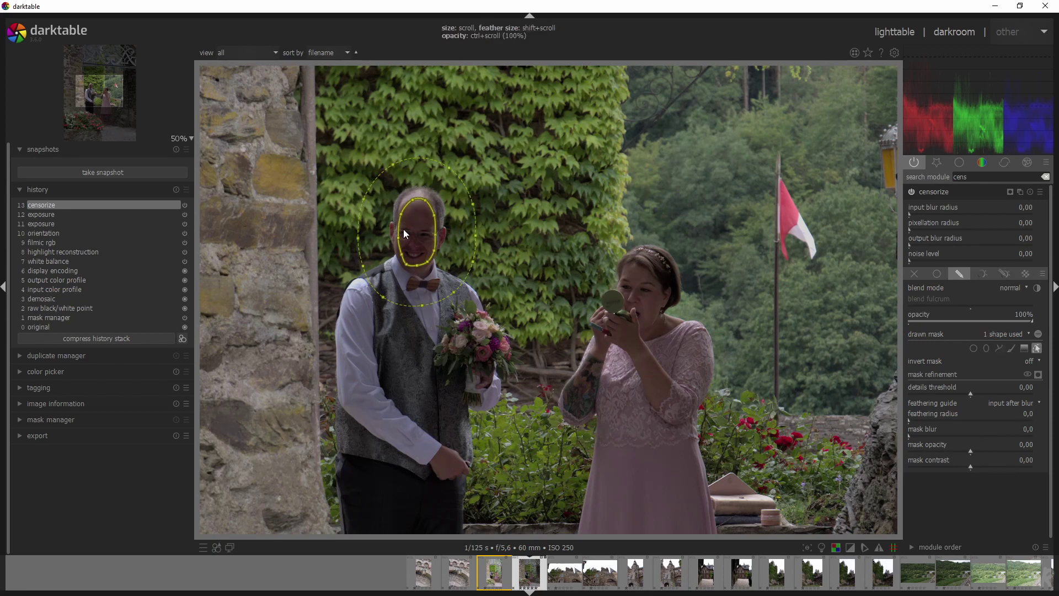
# Step: Raise pixelation and input blur to 162,22, leaving output blur at zero, then collapse censorize
pyautogui.moveTo(922, 216)
pyautogui.mouseDown()
pyautogui.moveTo(928, 229)
pyautogui.moveTo(945, 228)
pyautogui.moveTo(900, 213)
pyautogui.mouseUp()
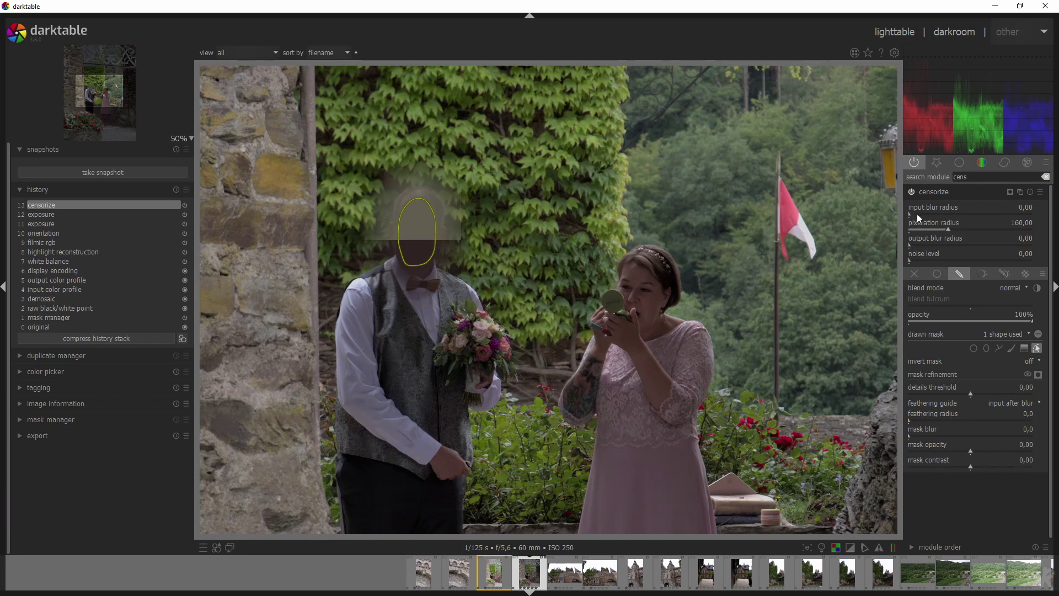
pyautogui.moveTo(966, 244); pyautogui.dragTo(907, 247)
pyautogui.moveTo(939, 210); pyautogui.dragTo(949, 211)
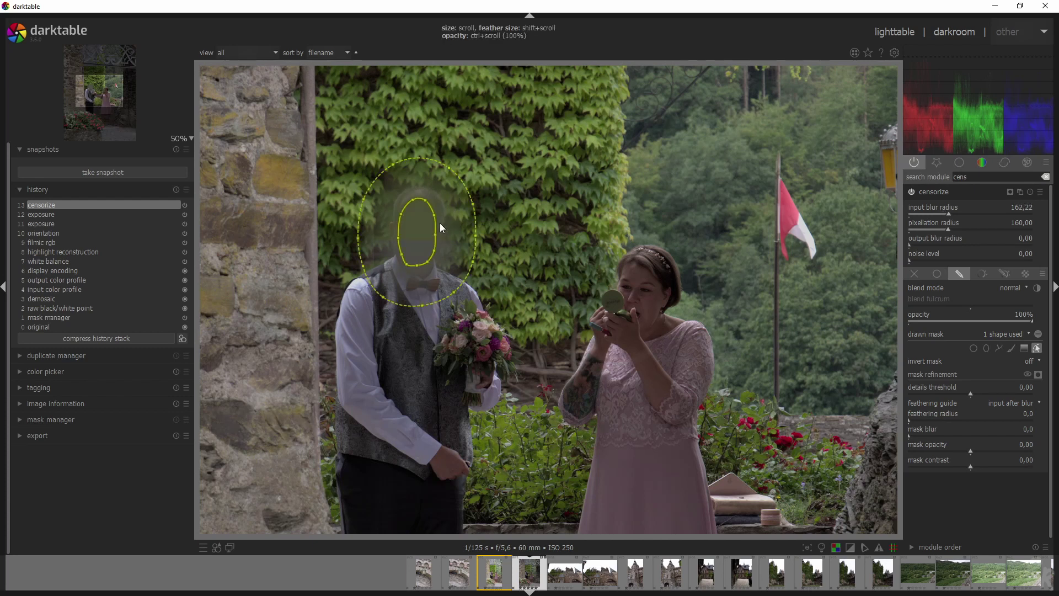
pyautogui.keyDown('shift'); pyautogui.scroll(-5, 439, 222); pyautogui.keyUp('shift')
pyautogui.keyDown('shift'); pyautogui.scroll(-20, 440, 227); pyautogui.keyUp('shift')
pyautogui.keyDown('shift'); pyautogui.scroll(-20, 440, 228); pyautogui.keyUp('shift')
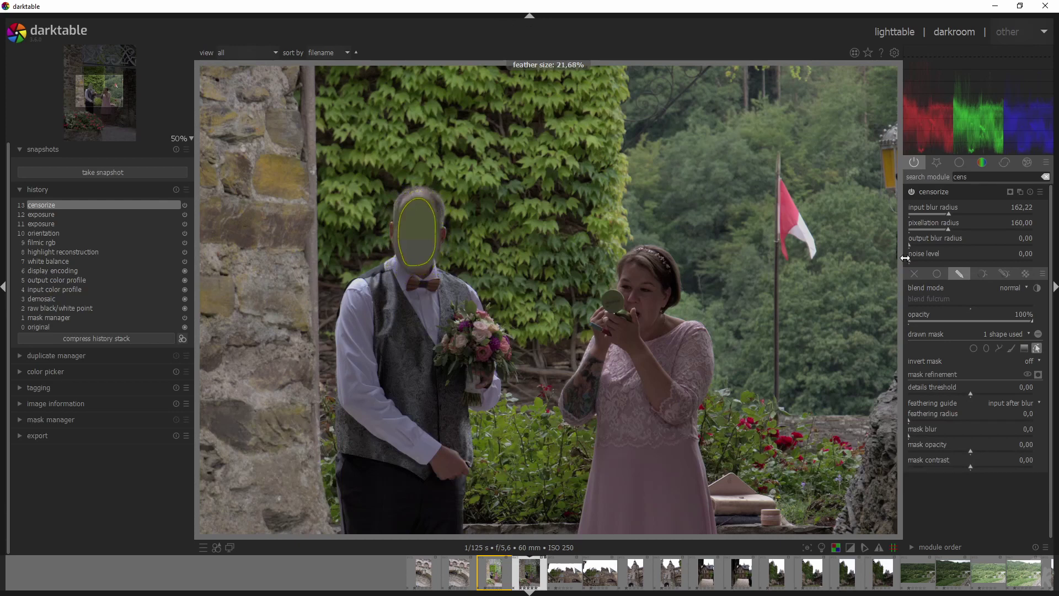
pyautogui.click(945, 193)
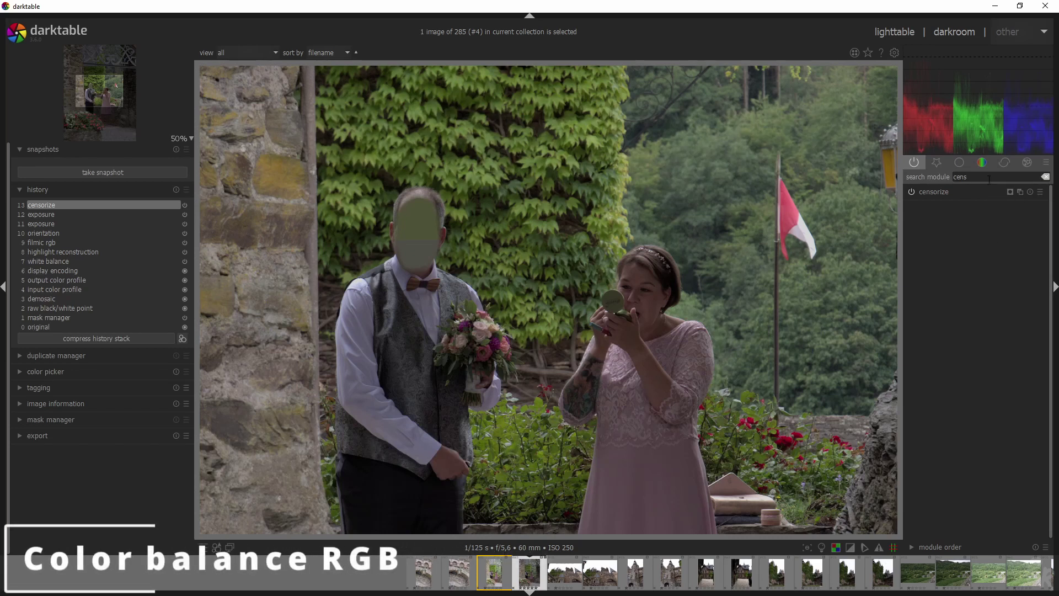
# Step: Search 'color bal' and switch on color balance rgb
pyautogui.doubleClick(960, 176)
pyautogui.write('color bal')
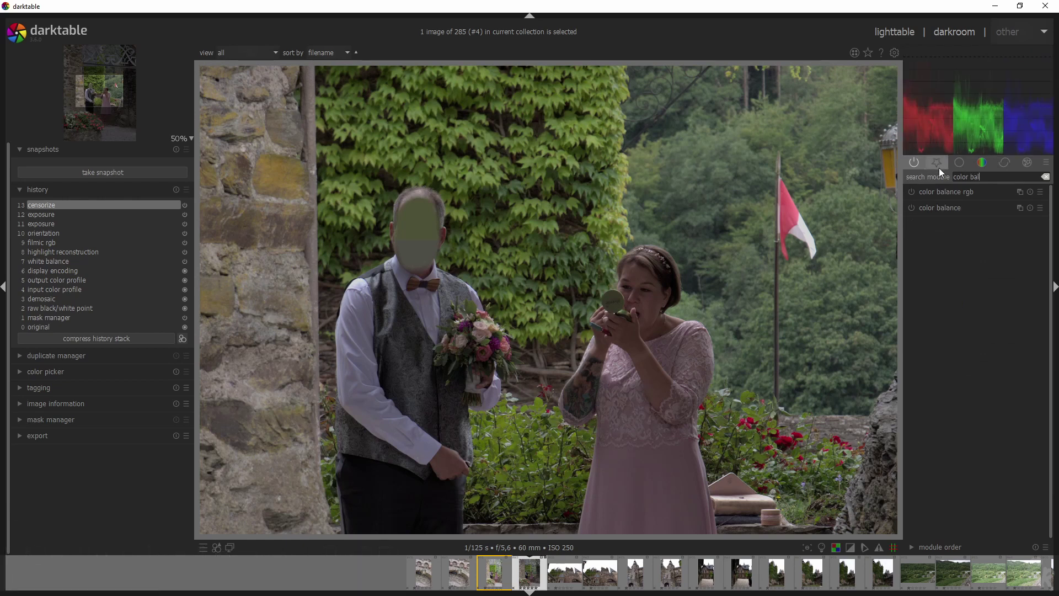
pyautogui.click(924, 191)
pyautogui.click(911, 191)
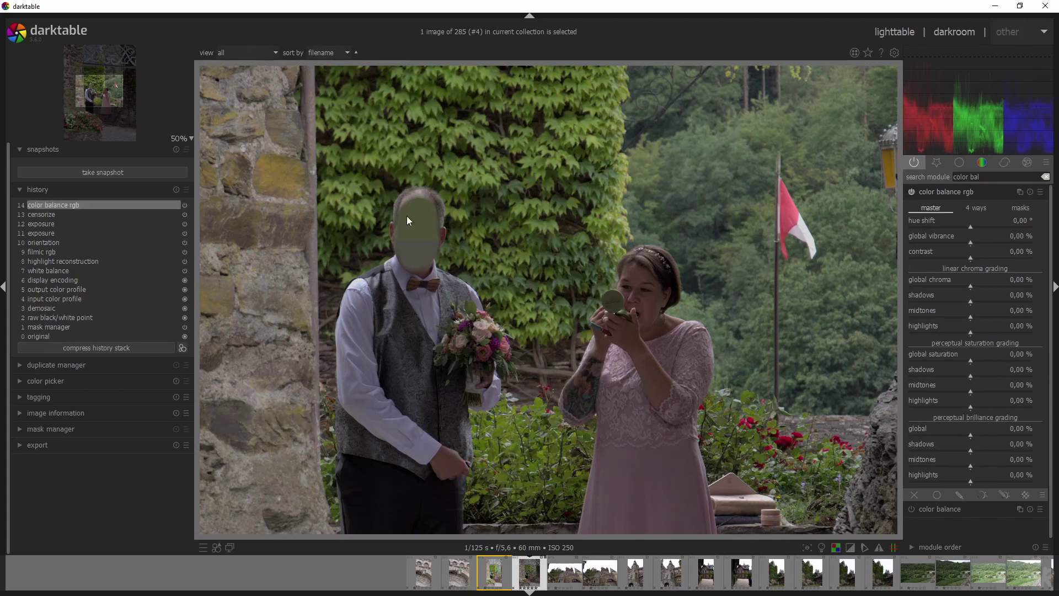
# Step: Compress history back to the orientation step and re-enable color balance rgb
pyautogui.scroll(-2, 406, 216)
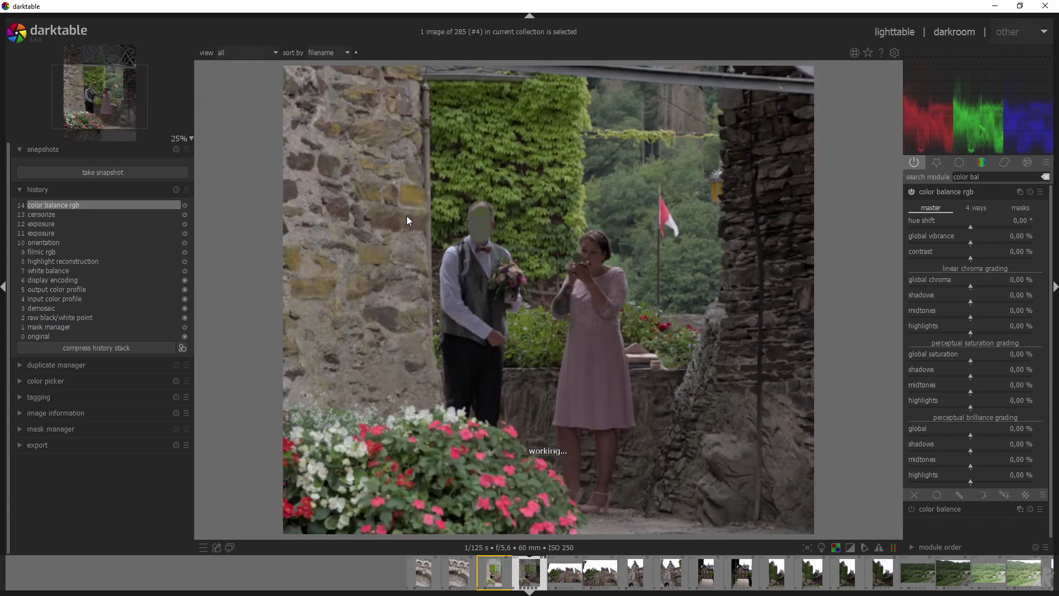
pyautogui.click(49, 242)
pyautogui.click(106, 348)
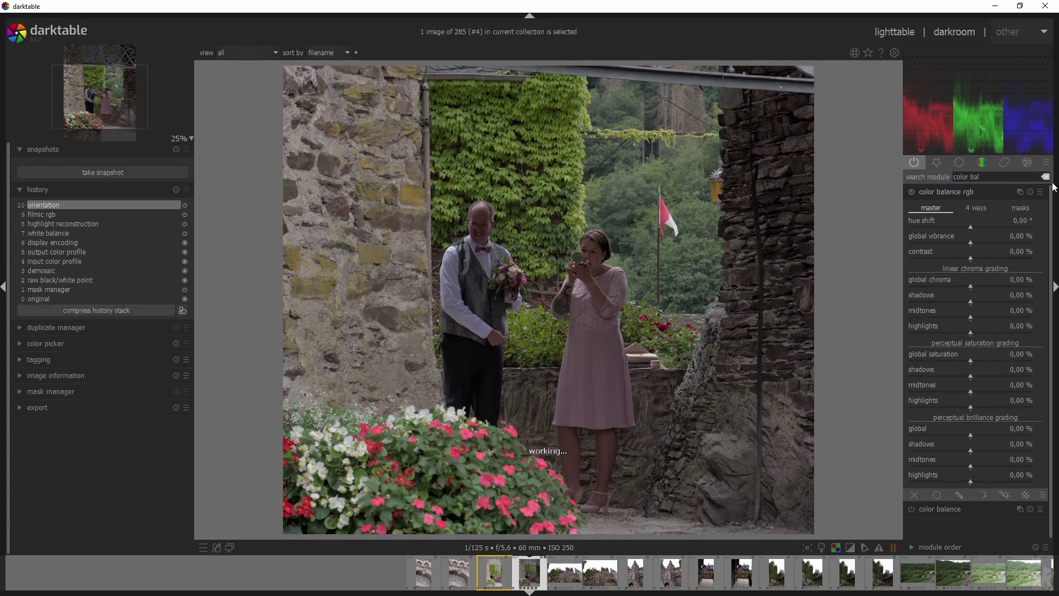
pyautogui.click(911, 192)
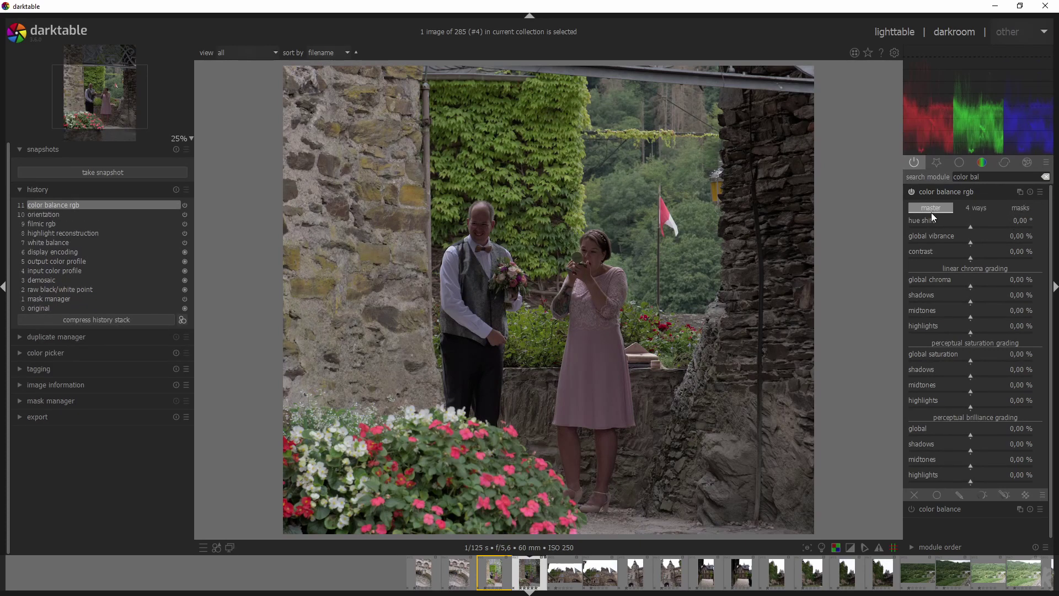
# Step: Try the hue shift, global vibrance and contrast sliders, resetting each to zero
pyautogui.moveTo(969, 226)
pyautogui.mouseDown()
pyautogui.moveTo(985, 231)
pyautogui.moveTo(938, 230)
pyautogui.moveTo(981, 232)
pyautogui.mouseUp()
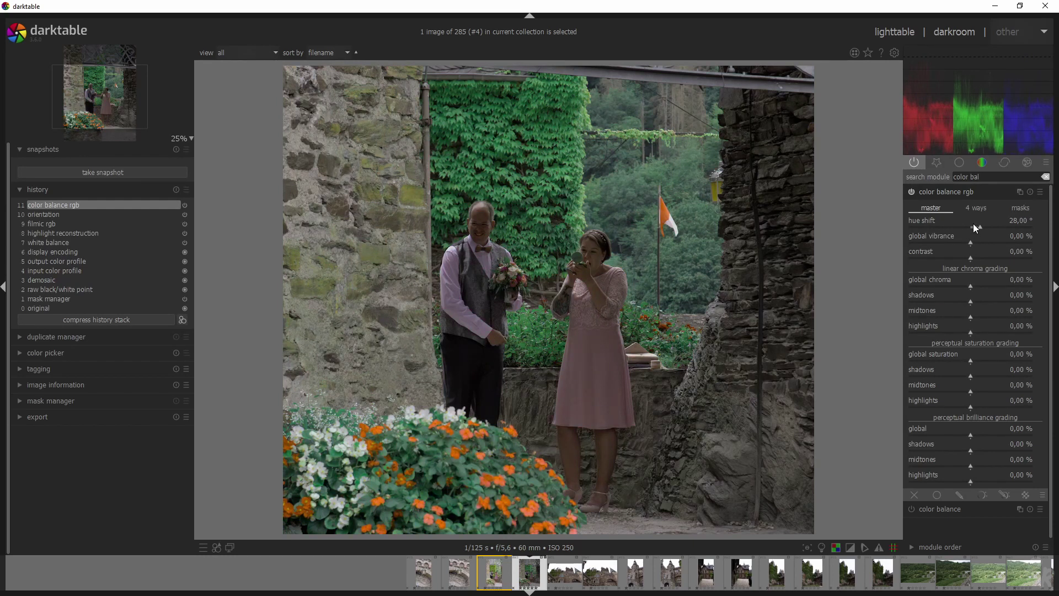
pyautogui.doubleClick(916, 220)
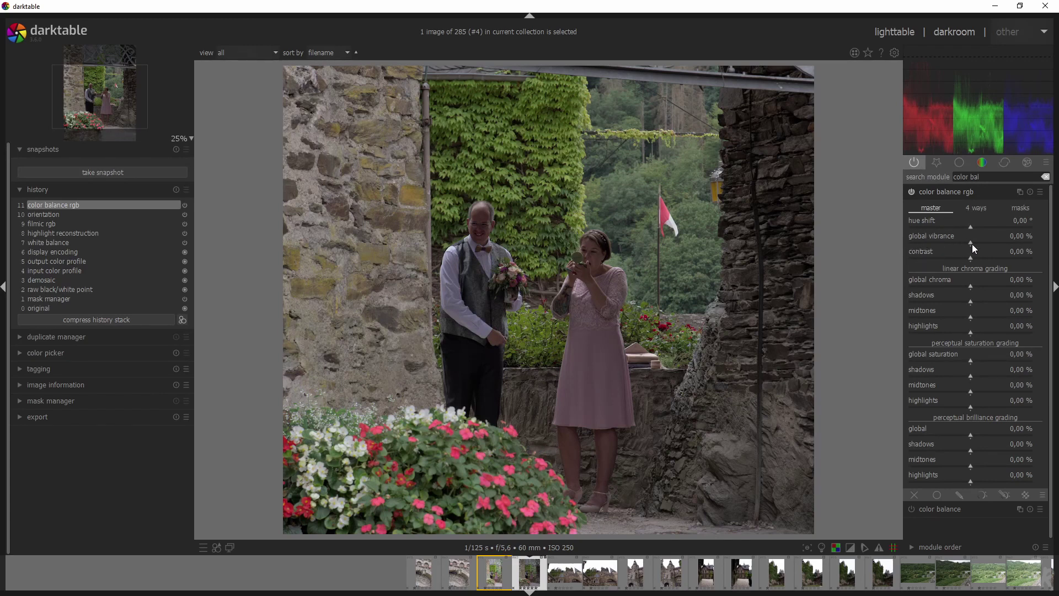
pyautogui.moveTo(972, 244); pyautogui.dragTo(908, 238)
pyautogui.doubleClick(966, 243)
pyautogui.moveTo(973, 247); pyautogui.dragTo(985, 242)
pyautogui.doubleClick(986, 243)
pyautogui.moveTo(984, 256); pyautogui.dragTo(929, 258)
pyautogui.doubleClick(930, 257)
# Step: With a regular histogram scope, test global brilliance and saturation, double-clicking each back to zero
pyautogui.click(988, 52)
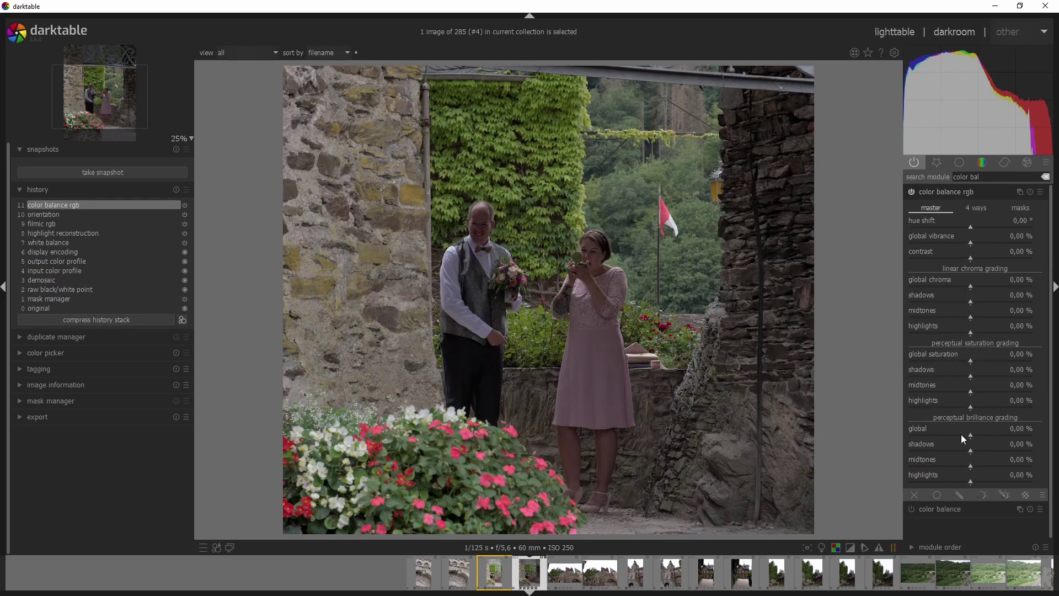
pyautogui.moveTo(1012, 439)
pyautogui.mouseDown()
pyautogui.moveTo(954, 435)
pyautogui.moveTo(1020, 435)
pyautogui.mouseUp()
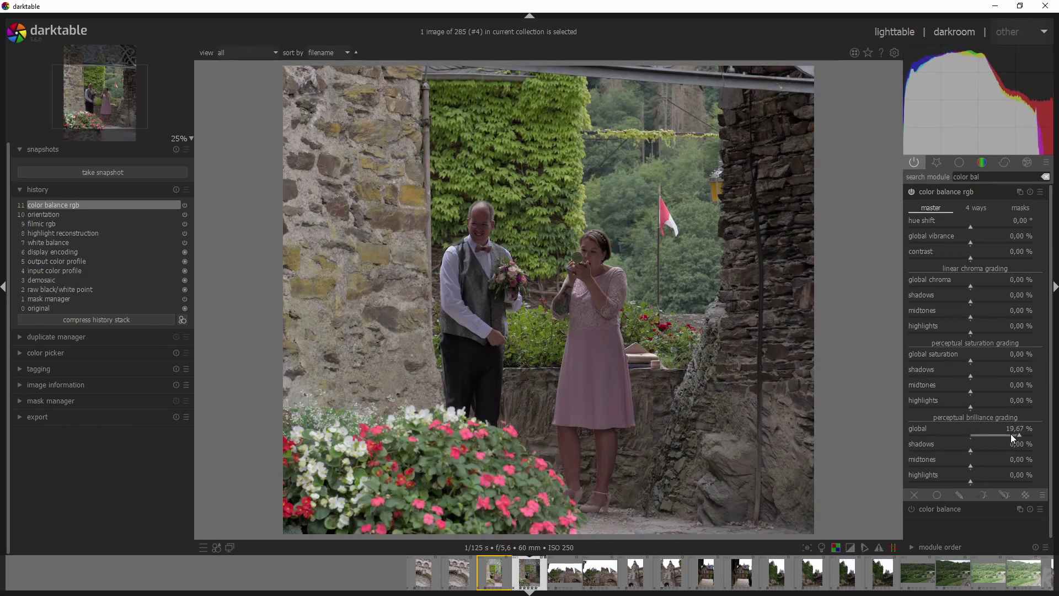
pyautogui.doubleClick(1009, 435)
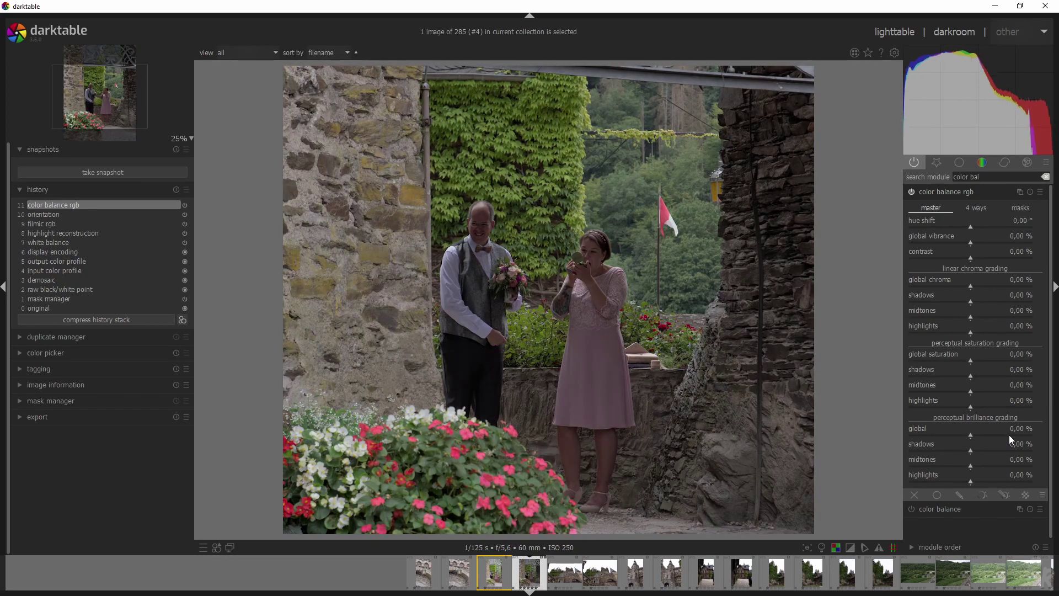
pyautogui.moveTo(968, 366); pyautogui.dragTo(1011, 362)
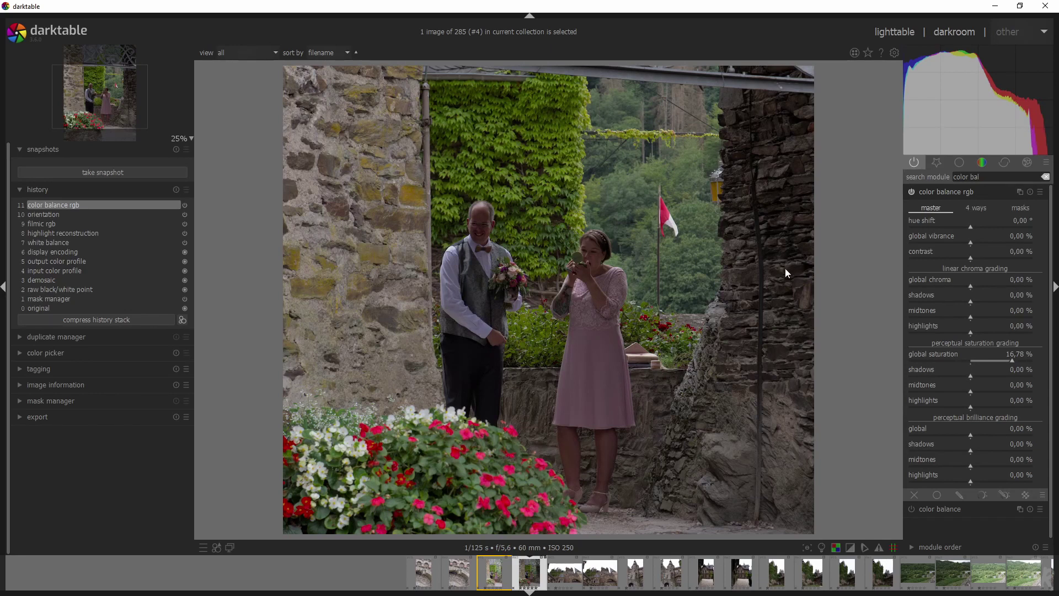
pyautogui.doubleClick(966, 356)
# Step: In the 4 ways tab, test and reset the offset, lift, gain and power luminance sliders
pyautogui.click(980, 211)
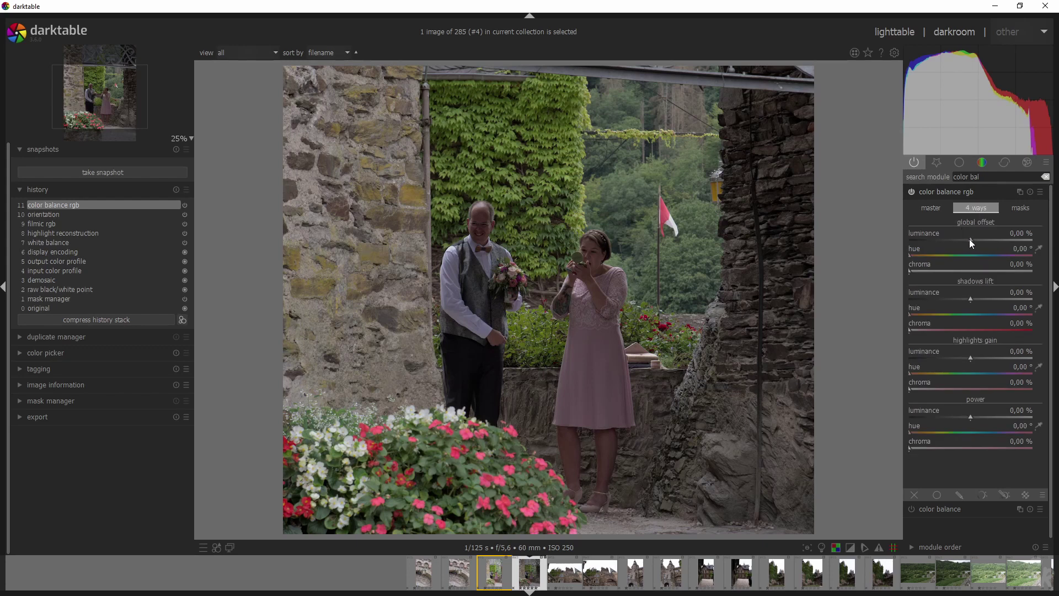
pyautogui.moveTo(968, 240)
pyautogui.mouseDown()
pyautogui.moveTo(1009, 240)
pyautogui.moveTo(941, 238)
pyautogui.moveTo(977, 234)
pyautogui.mouseUp()
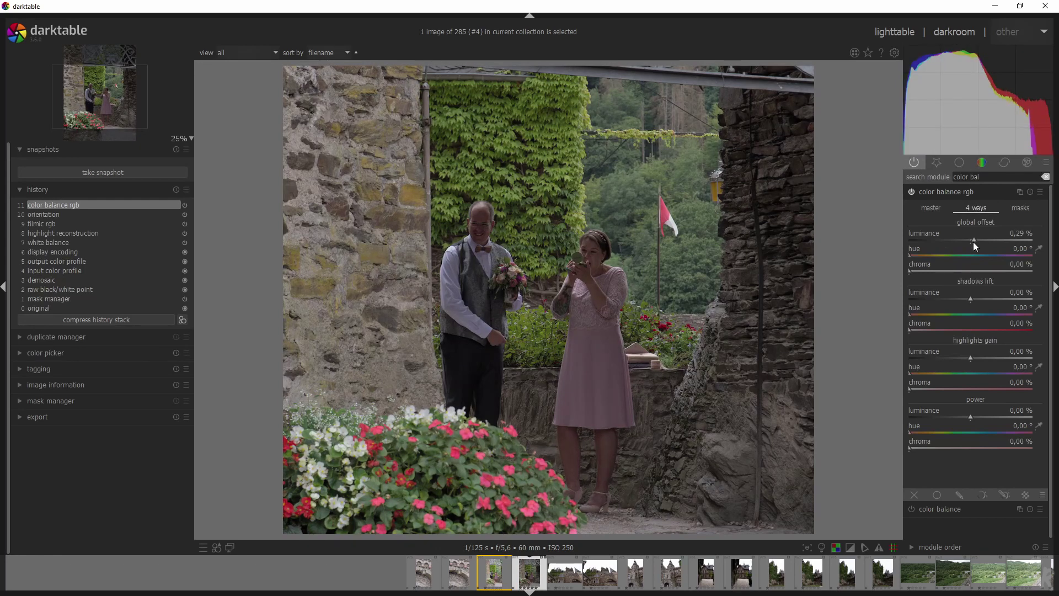
pyautogui.doubleClick(972, 240)
pyautogui.moveTo(971, 299)
pyautogui.mouseDown()
pyautogui.moveTo(1001, 299)
pyautogui.moveTo(935, 296)
pyautogui.moveTo(983, 296)
pyautogui.mouseUp()
pyautogui.doubleClick(975, 299)
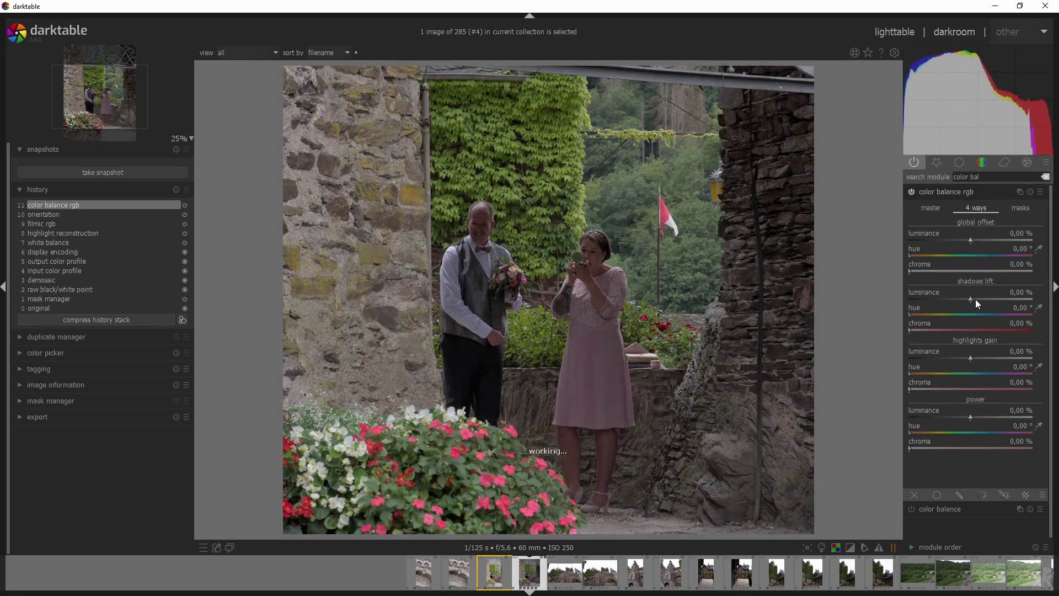
pyautogui.moveTo(970, 359)
pyautogui.mouseDown()
pyautogui.moveTo(1028, 358)
pyautogui.moveTo(904, 352)
pyautogui.moveTo(975, 354)
pyautogui.mouseUp()
pyautogui.doubleClick(975, 359)
pyautogui.moveTo(971, 418); pyautogui.dragTo(1015, 419)
pyautogui.doubleClick(1014, 420)
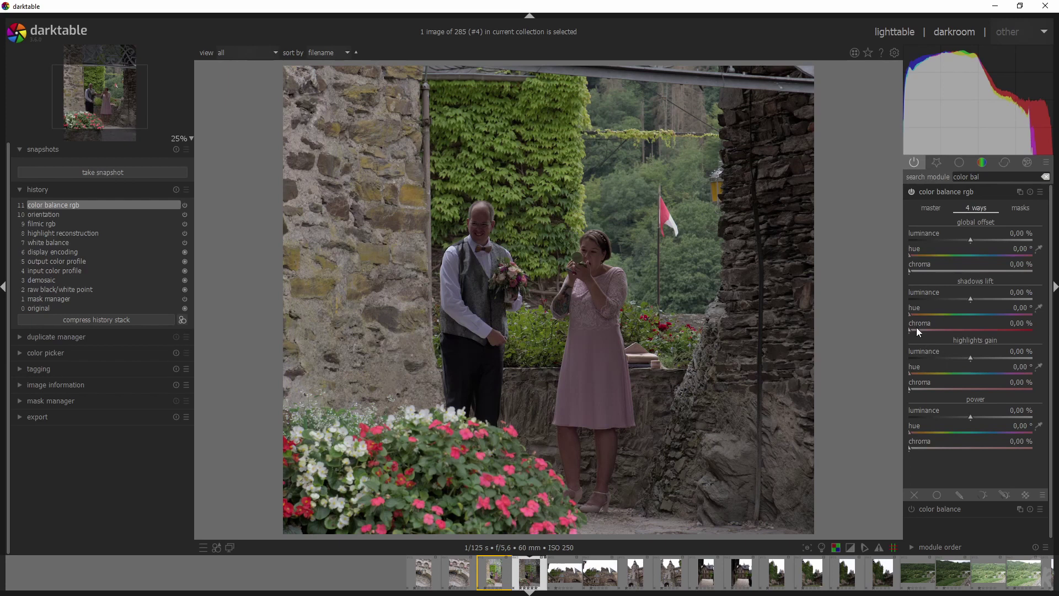
# Step: Tint shadows lift to 254,40° hue, 4,67 % chroma and highlights gain to 49,60°, 4,53 %
pyautogui.moveTo(923, 315); pyautogui.dragTo(967, 314)
pyautogui.moveTo(922, 330); pyautogui.dragTo(920, 330)
pyautogui.moveTo(923, 373)
pyautogui.mouseDown()
pyautogui.moveTo(923, 389)
pyautogui.moveTo(937, 389)
pyautogui.mouseUp()
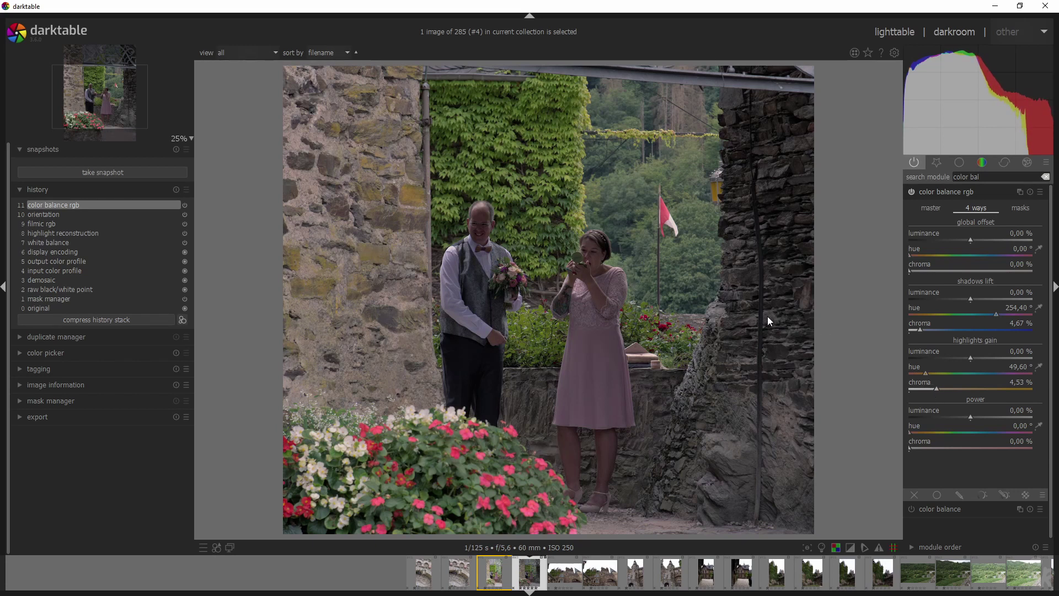
# Step: Glance at the masks tab, return to 4 ways and reset color balance rgb to defaults
pyautogui.click(1019, 211)
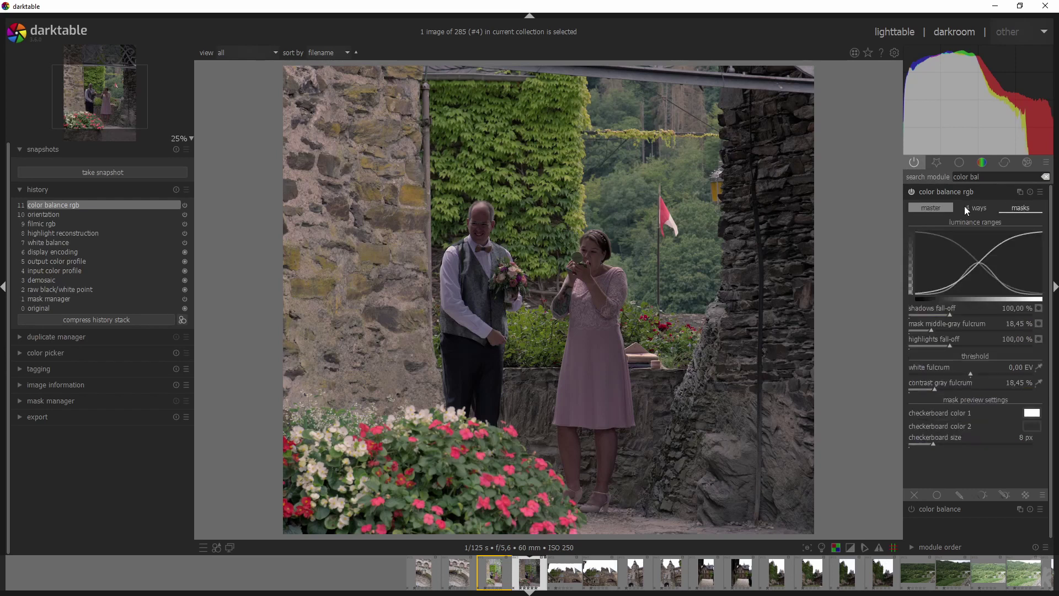
pyautogui.click(971, 207)
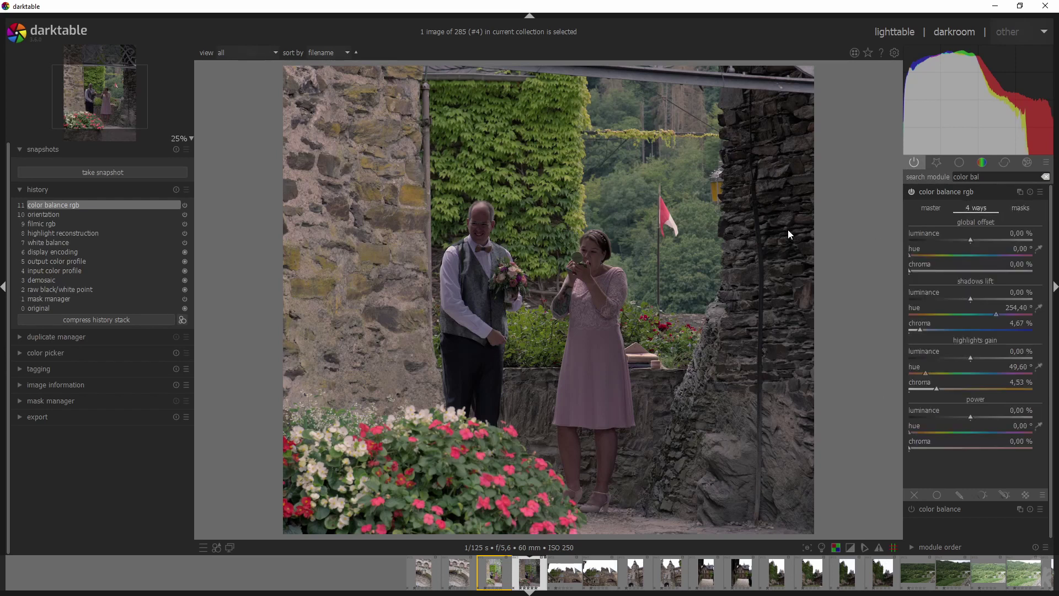
pyautogui.click(1029, 192)
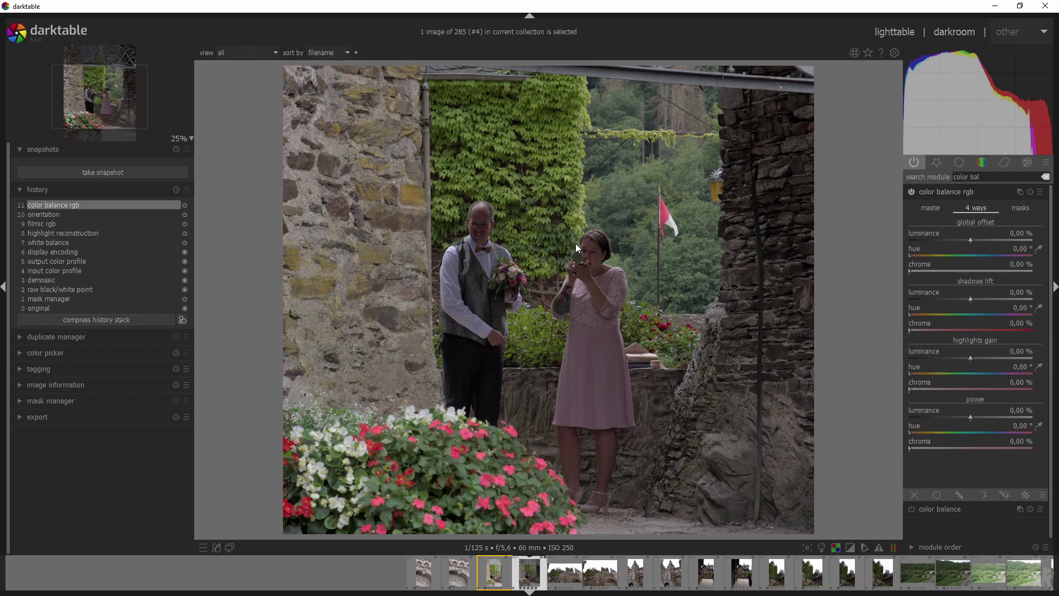
pyautogui.scroll(4, 486, 325)
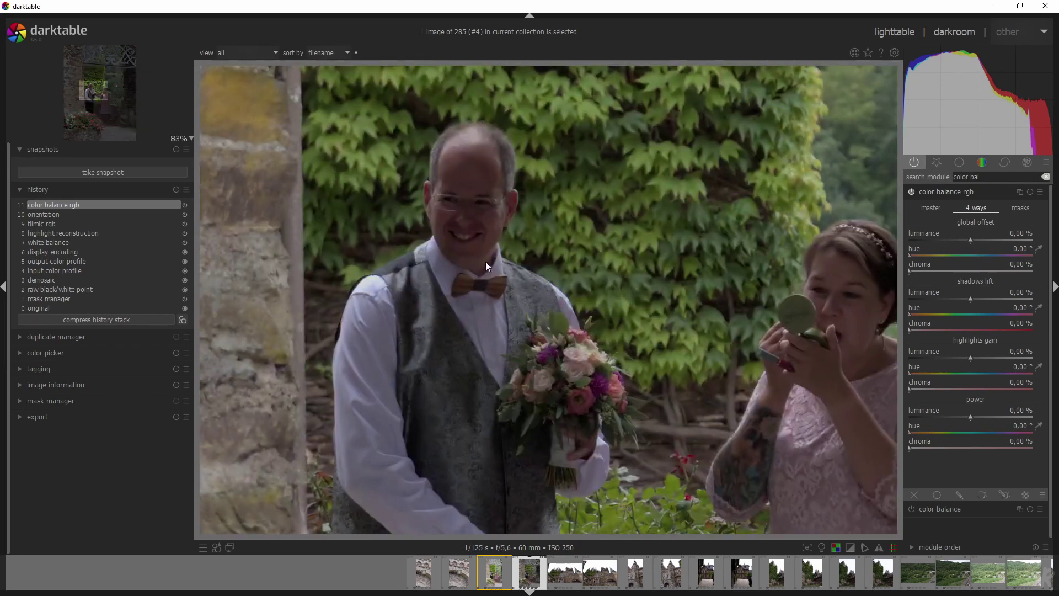
pyautogui.scroll(-4, 487, 263)
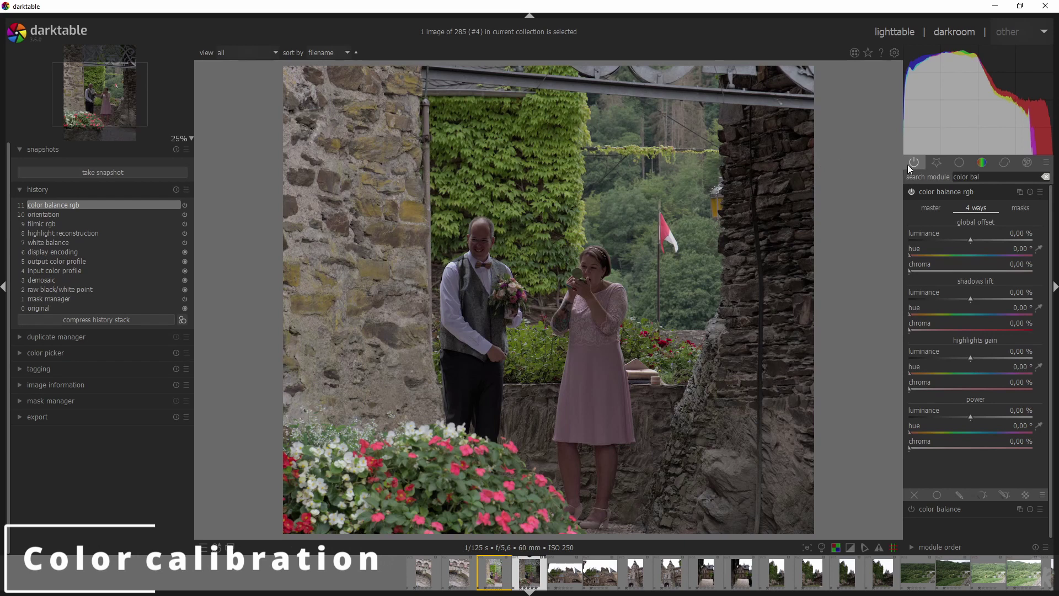
# Step: Search 'color cali', enable color calibration and expand the color checker calibration options
pyautogui.moveTo(1008, 180); pyautogui.dragTo(893, 178)
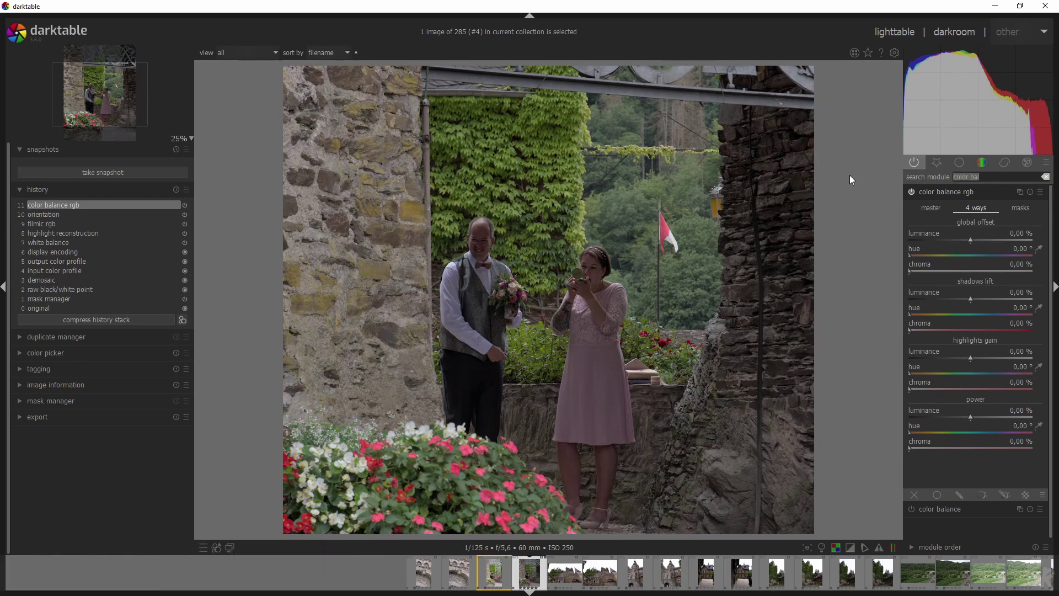
pyautogui.write('color cali')
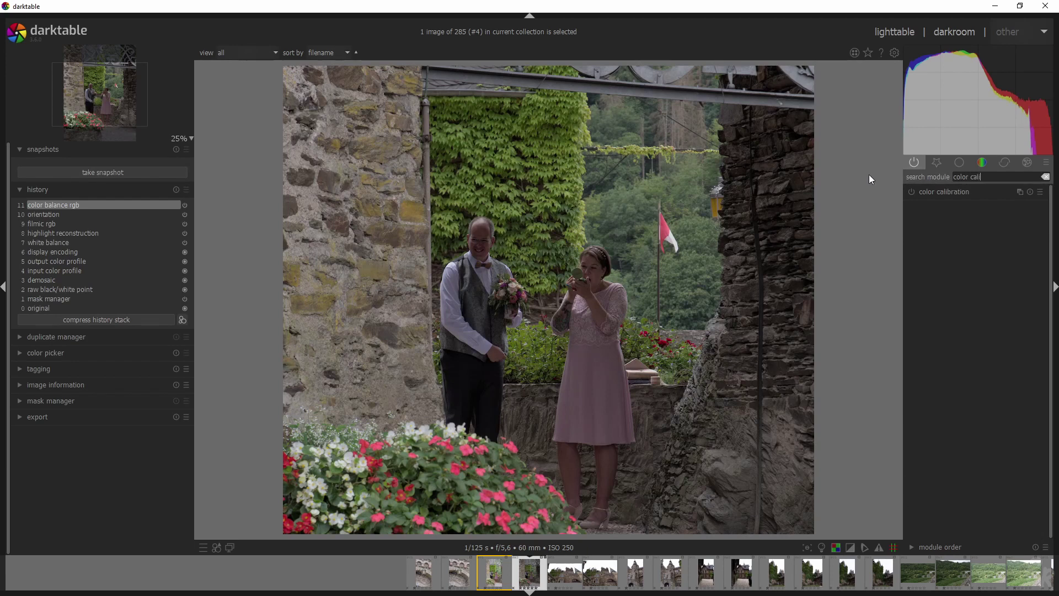
pyautogui.click(944, 193)
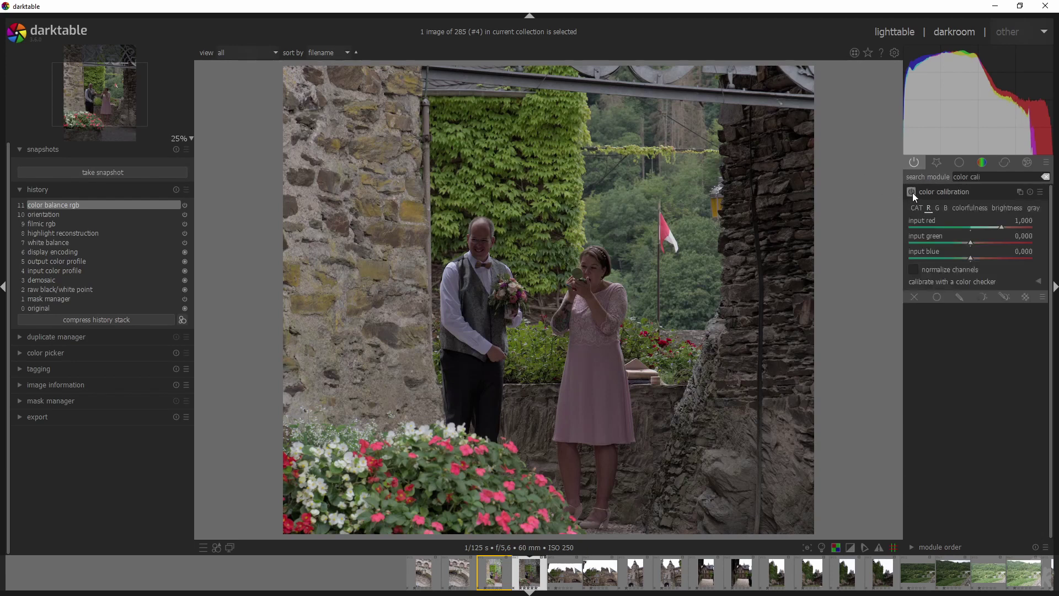
pyautogui.click(912, 192)
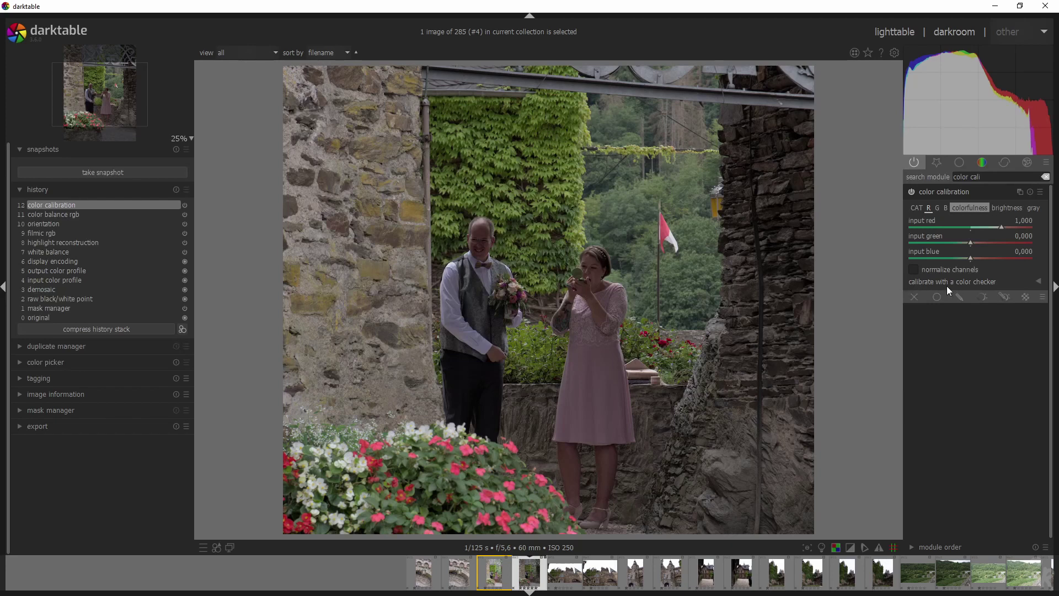
pyautogui.click(1039, 283)
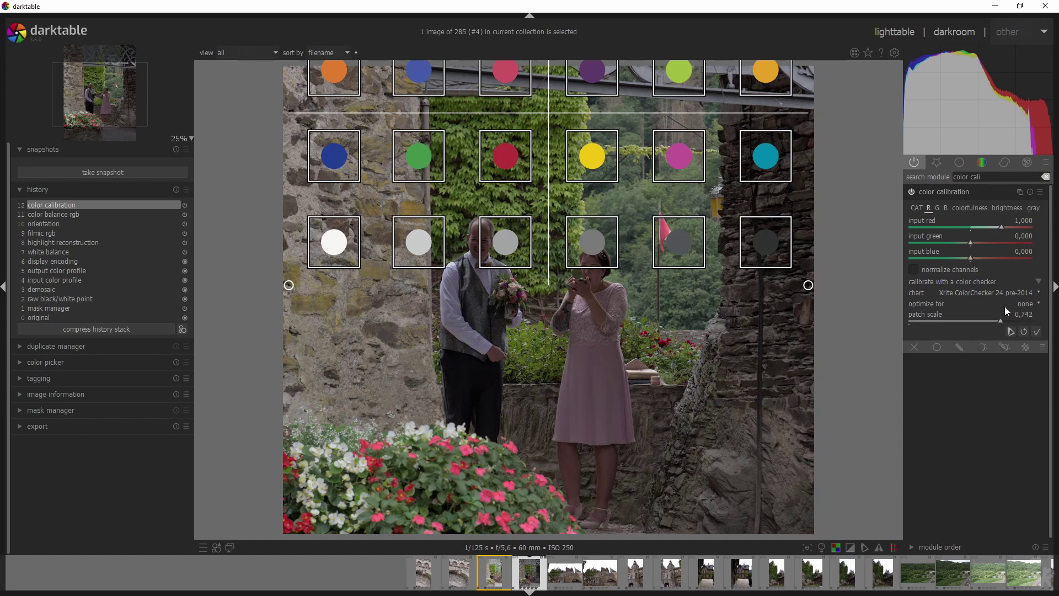
pyautogui.scroll(-2, 576, 214)
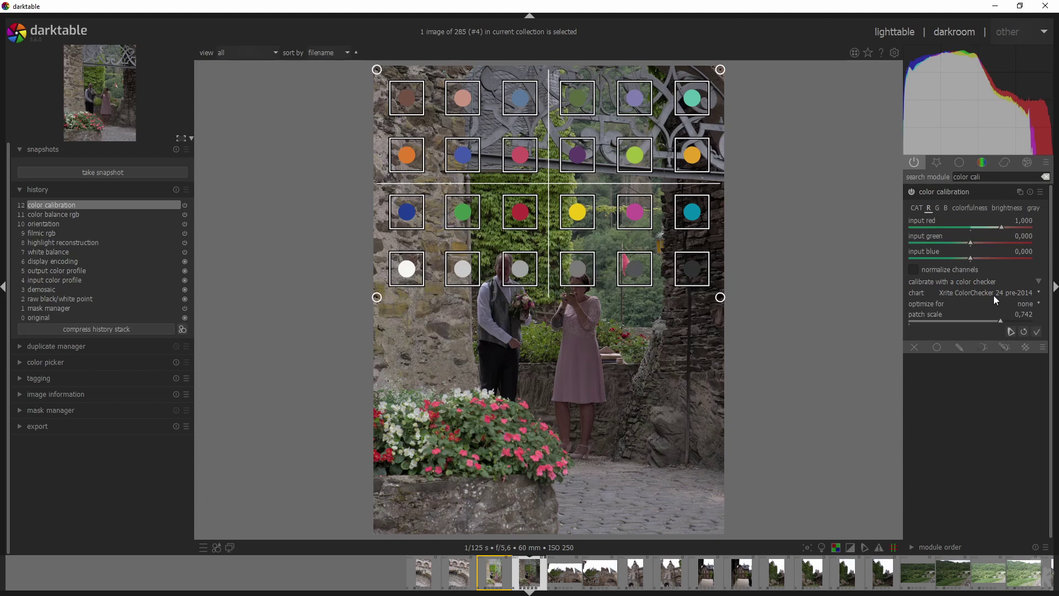
# Step: Choose the Datacolor SpyderCheckr 24 pre-2018 chart and optimize for skin and soil colors
pyautogui.click(995, 295)
pyautogui.click(991, 296)
pyautogui.click(992, 299)
pyautogui.click(992, 300)
pyautogui.click(990, 302)
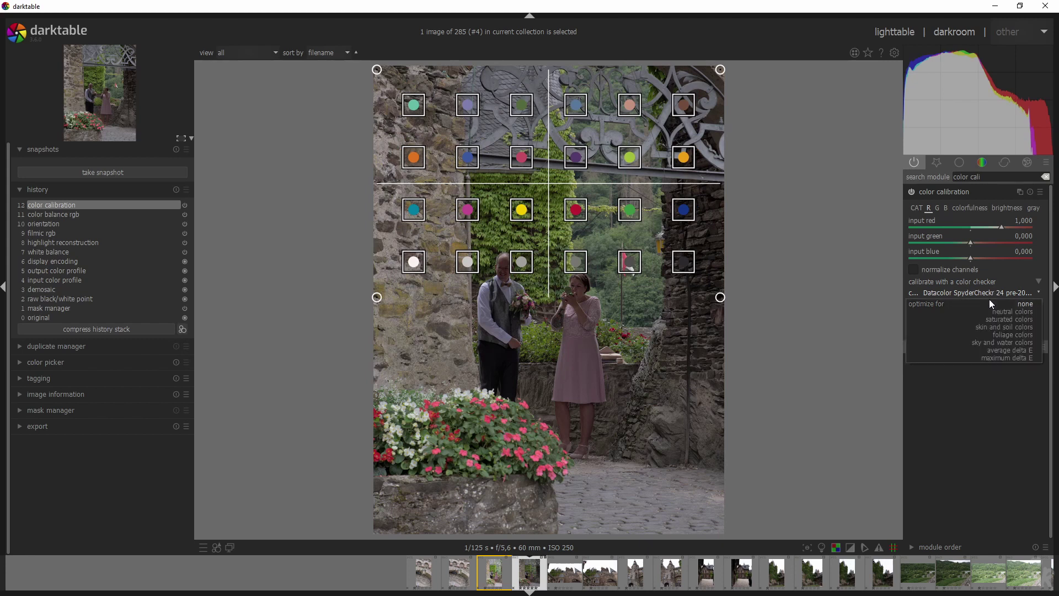
pyautogui.click(991, 296)
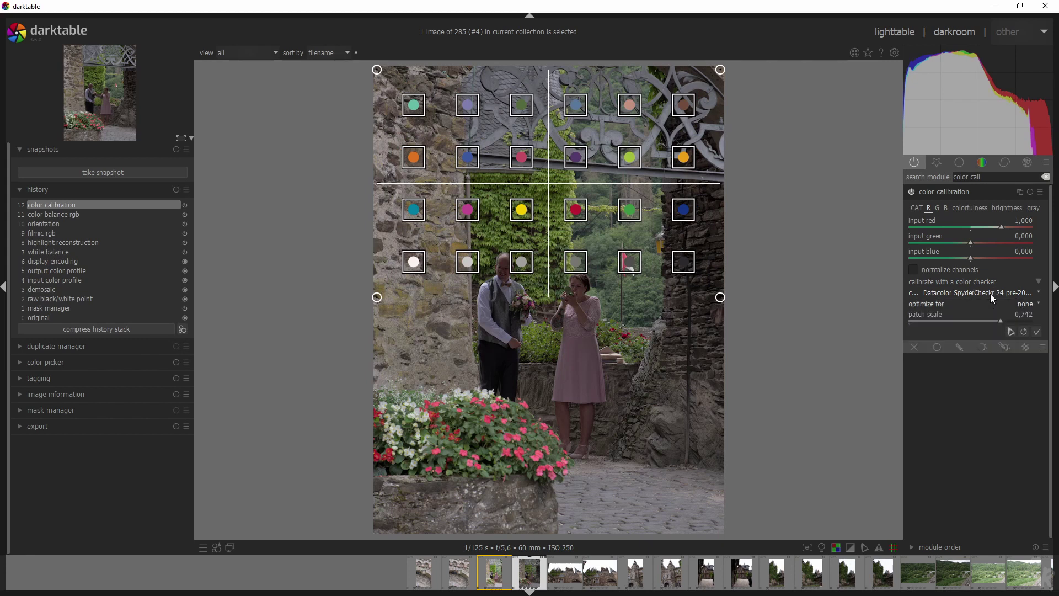
pyautogui.click(1024, 307)
pyautogui.click(1018, 311)
pyautogui.click(1021, 293)
pyautogui.click(981, 326)
pyautogui.click(1016, 304)
pyautogui.click(1013, 312)
pyautogui.click(1018, 303)
pyautogui.click(1014, 313)
# Step: Adjust patch scale, apply the checker profile, lower input green to 0,738, then reset the module
pyautogui.moveTo(1002, 323)
pyautogui.mouseDown()
pyautogui.moveTo(946, 320)
pyautogui.moveTo(1018, 320)
pyautogui.mouseUp()
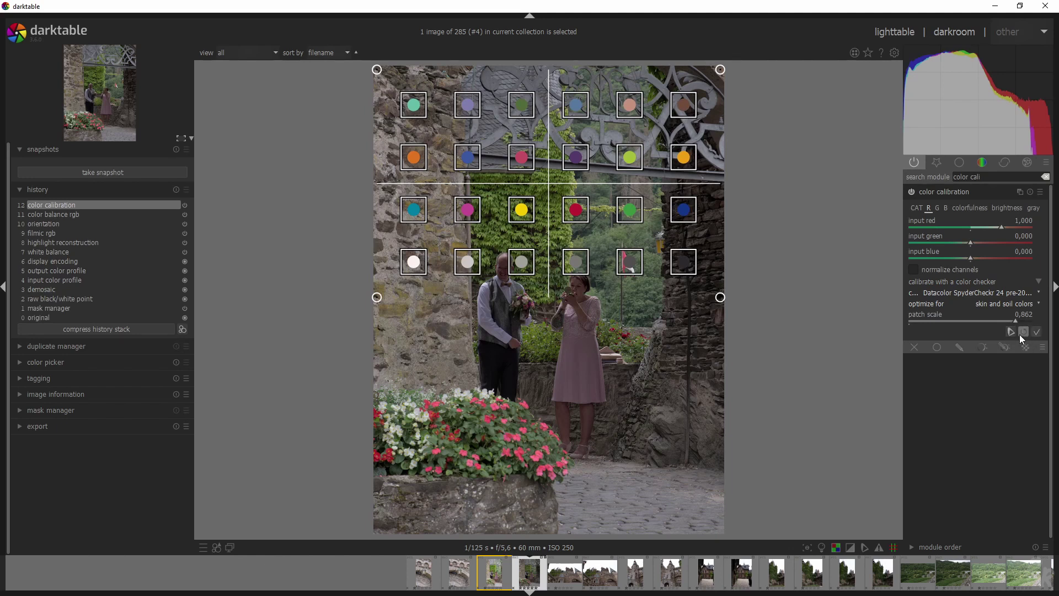
pyautogui.click(1011, 332)
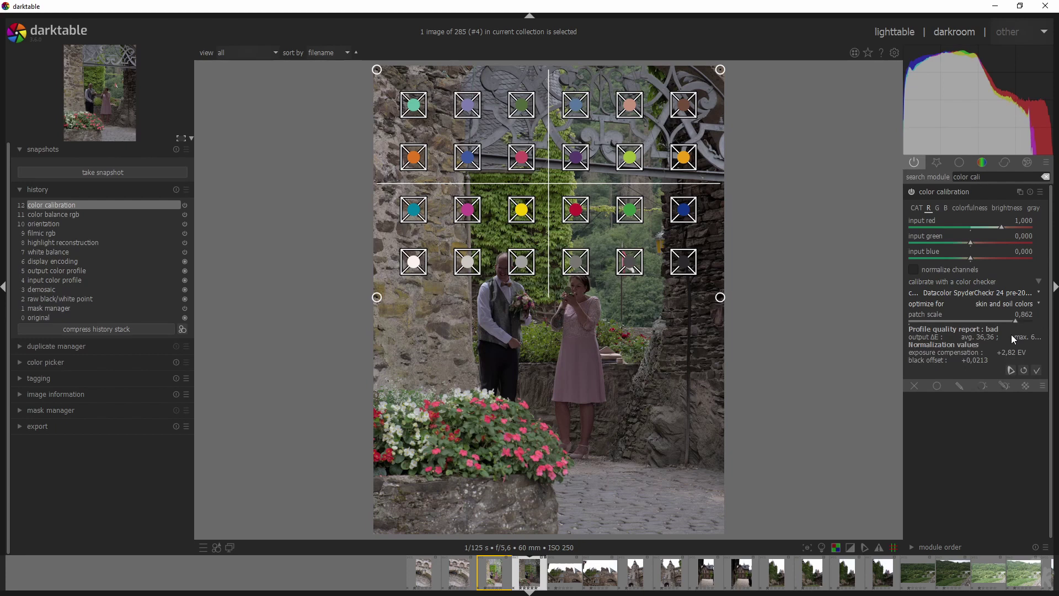
pyautogui.click(1020, 370)
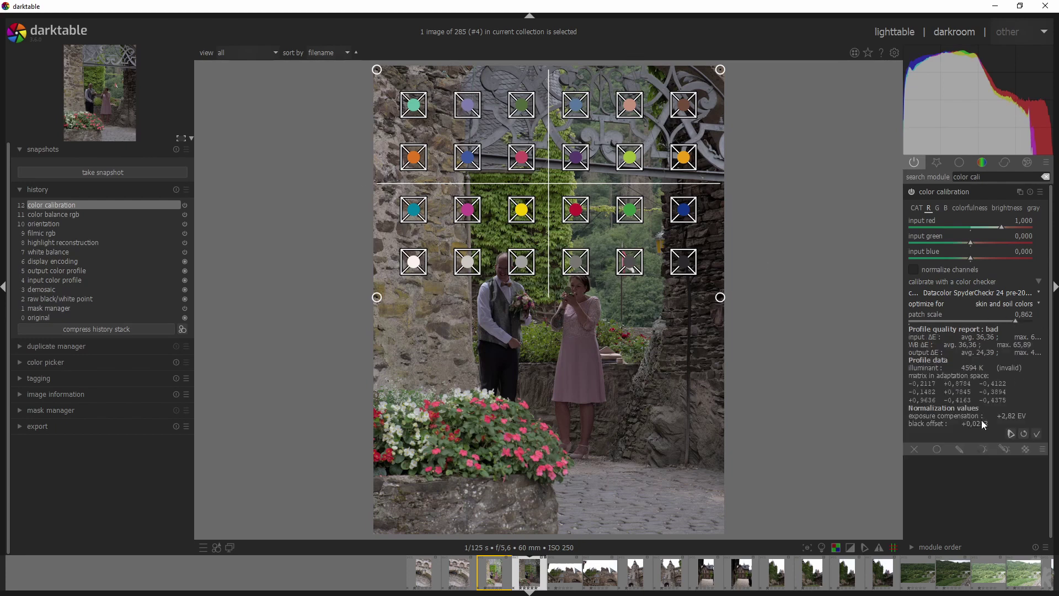
pyautogui.click(1037, 434)
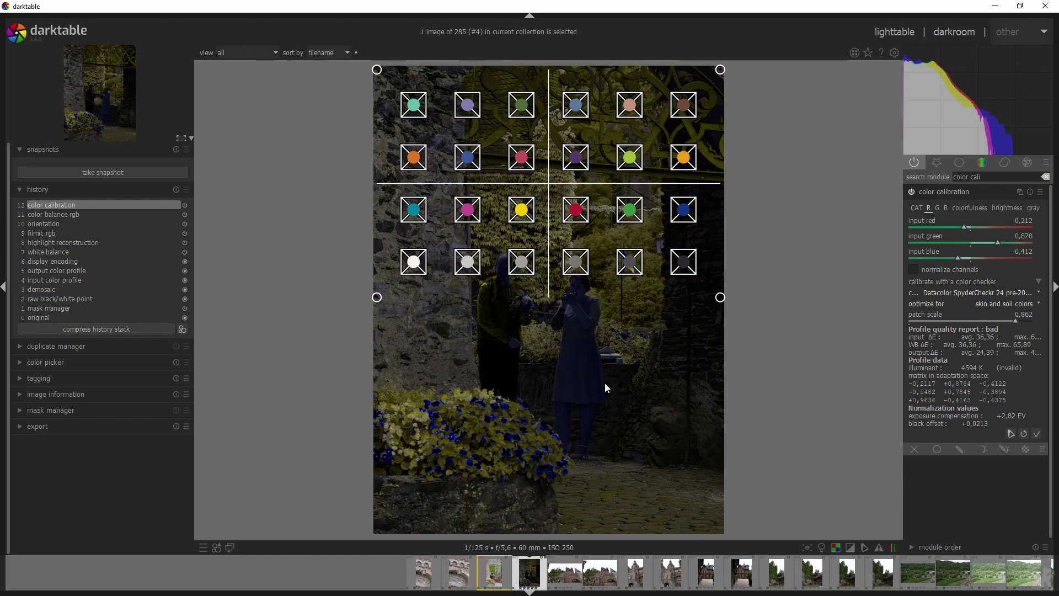
pyautogui.moveTo(987, 243); pyautogui.dragTo(992, 240)
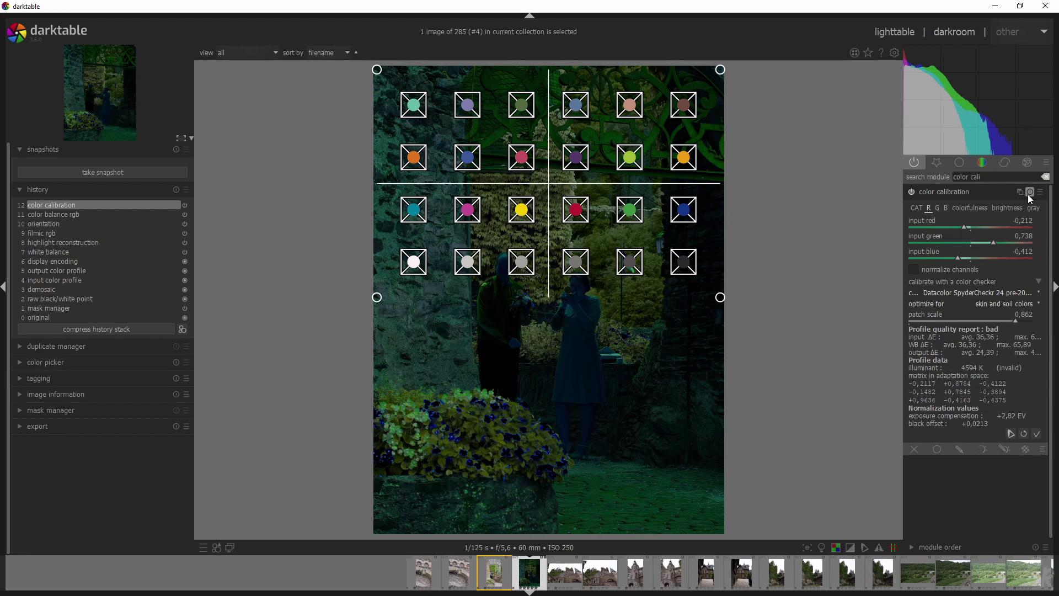
pyautogui.click(1030, 193)
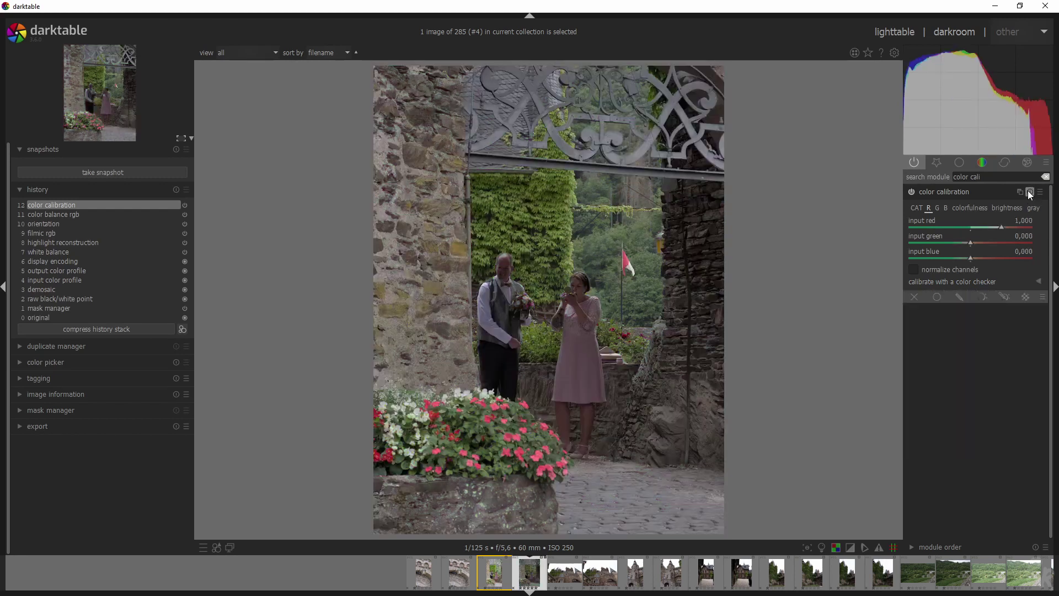
# Step: Re-expand the color checker options and clear the module search text
pyautogui.click(1039, 282)
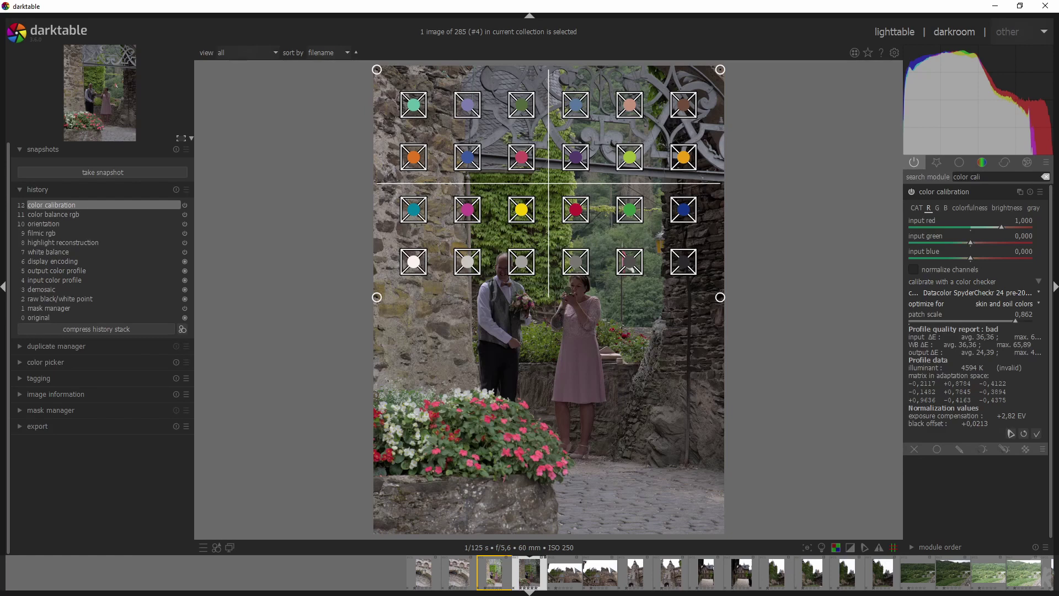
pyautogui.hotkey('ctrl', 'a')
pyautogui.press('BackSpace')
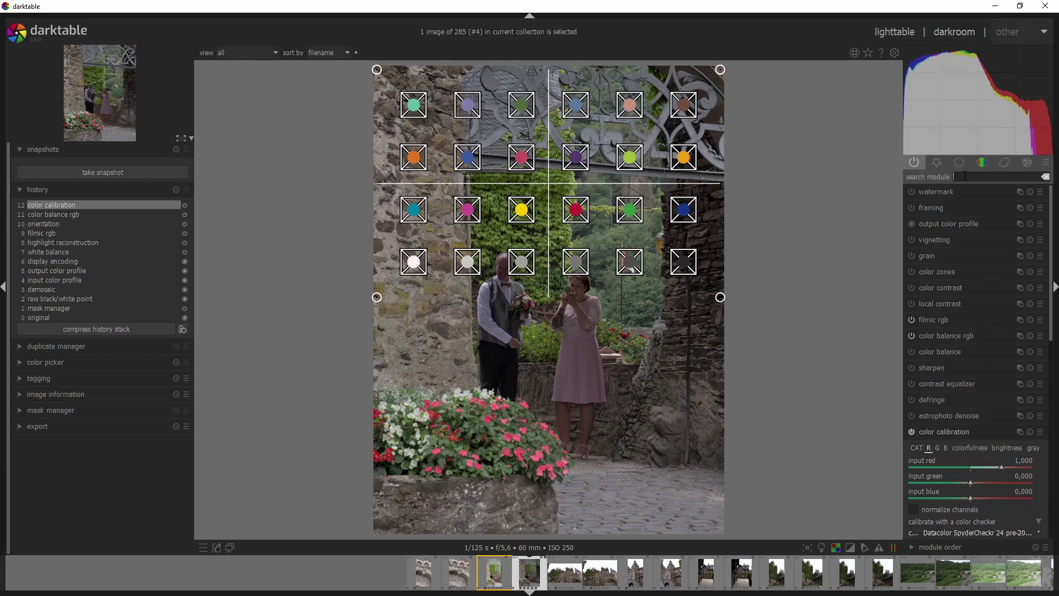
# Step: Enter 'basic' in the module search box, leaving no modules listed
pyautogui.write('basic')
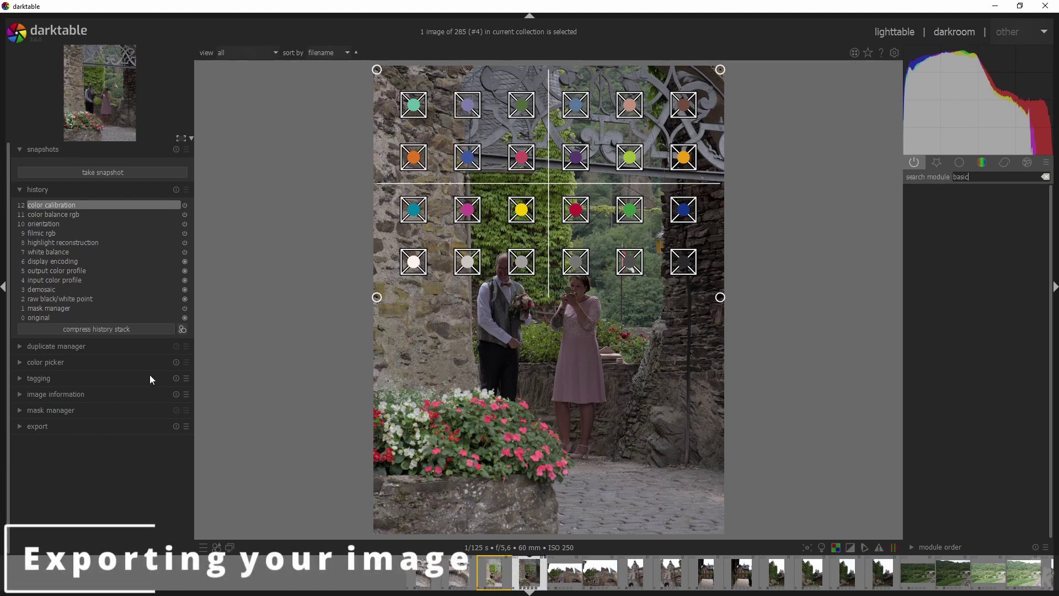
# Step: Toggle the export settings, then compress the history stack back to filmic rgb
pyautogui.click(20, 427)
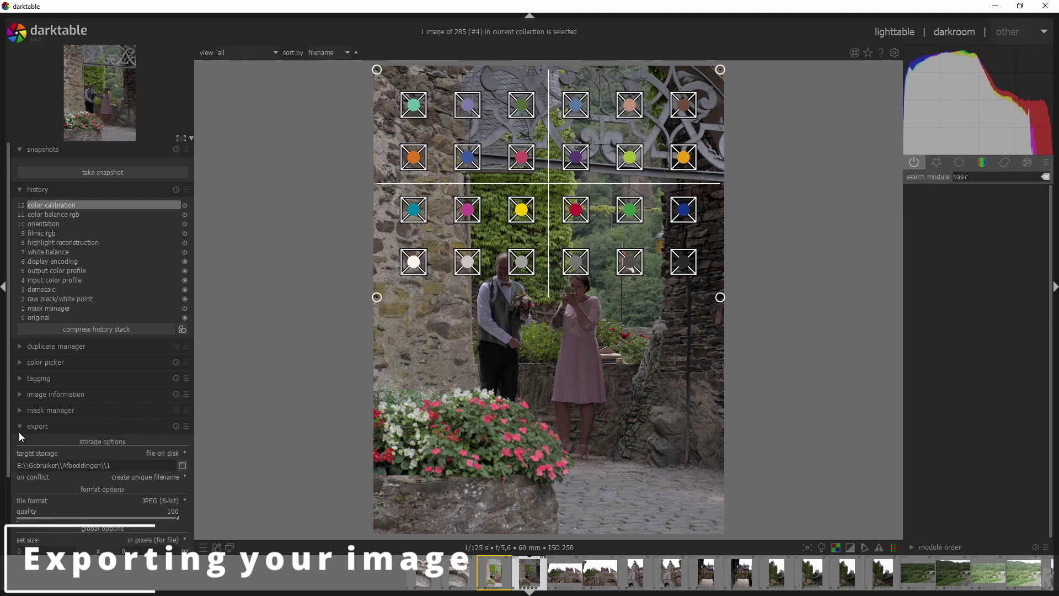
pyautogui.click(20, 427)
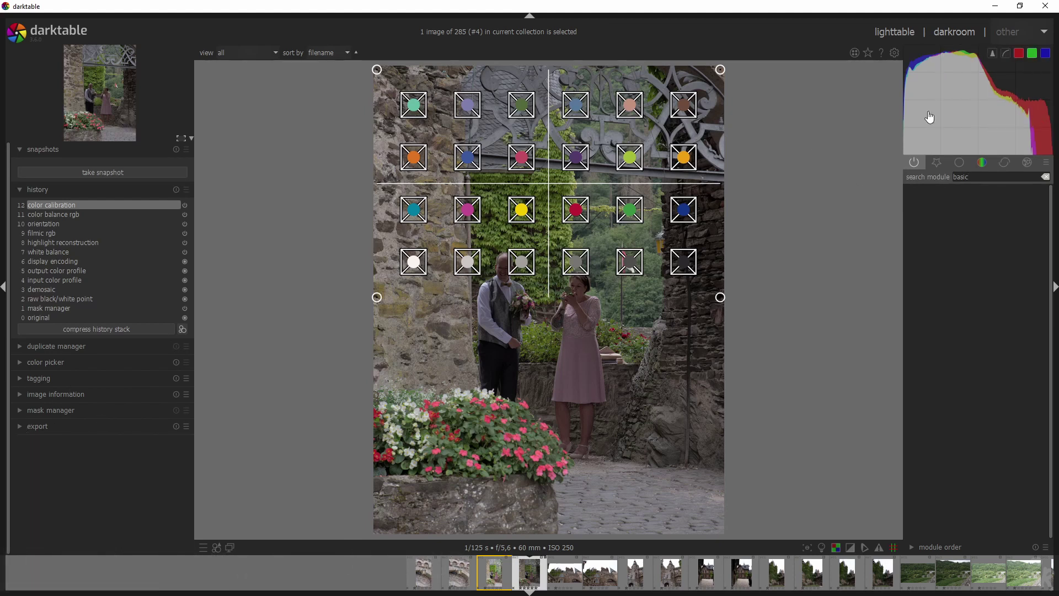
pyautogui.click(55, 232)
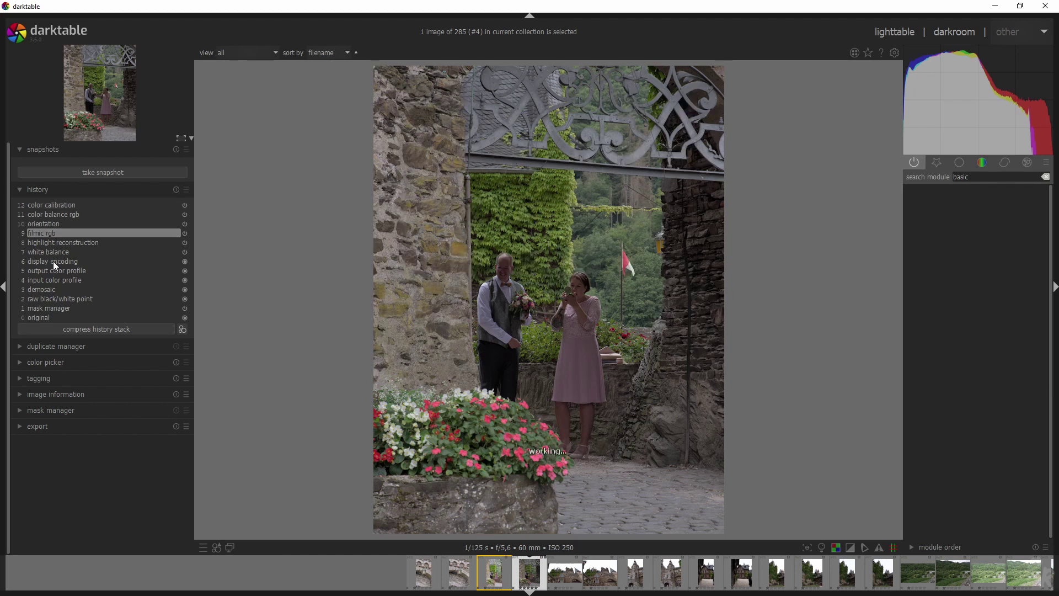
pyautogui.click(80, 330)
# Step: Show export settings in lighttable, return to darkroom and expand the export module there
pyautogui.click(895, 33)
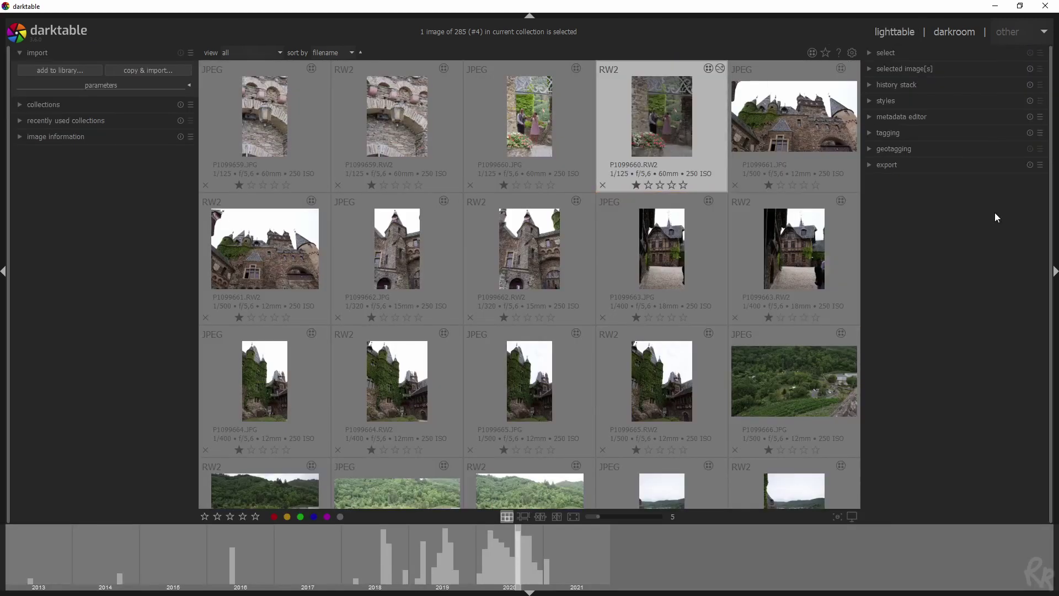
pyautogui.click(874, 165)
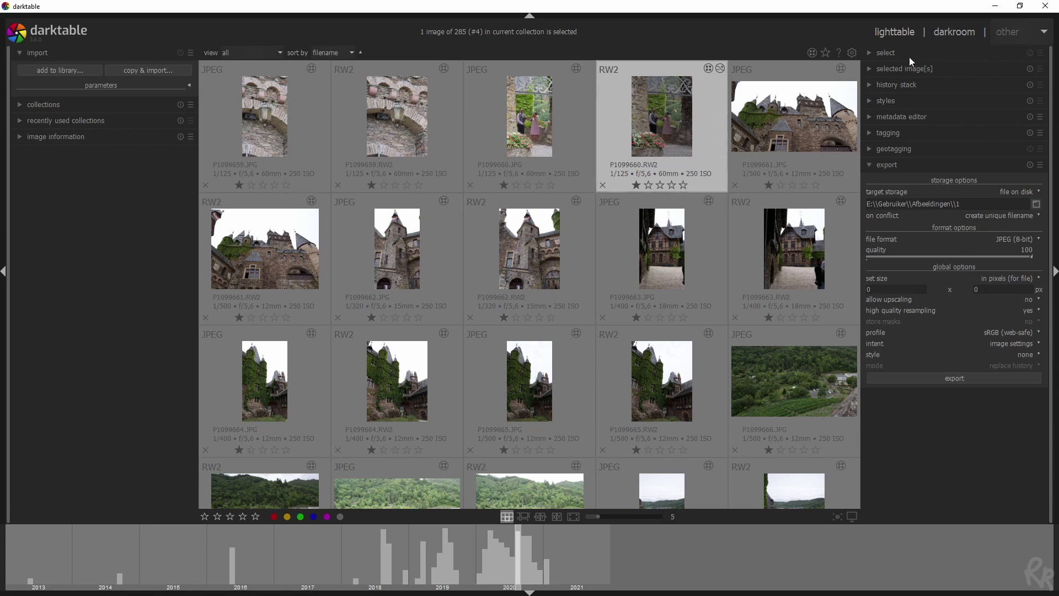
pyautogui.click(941, 36)
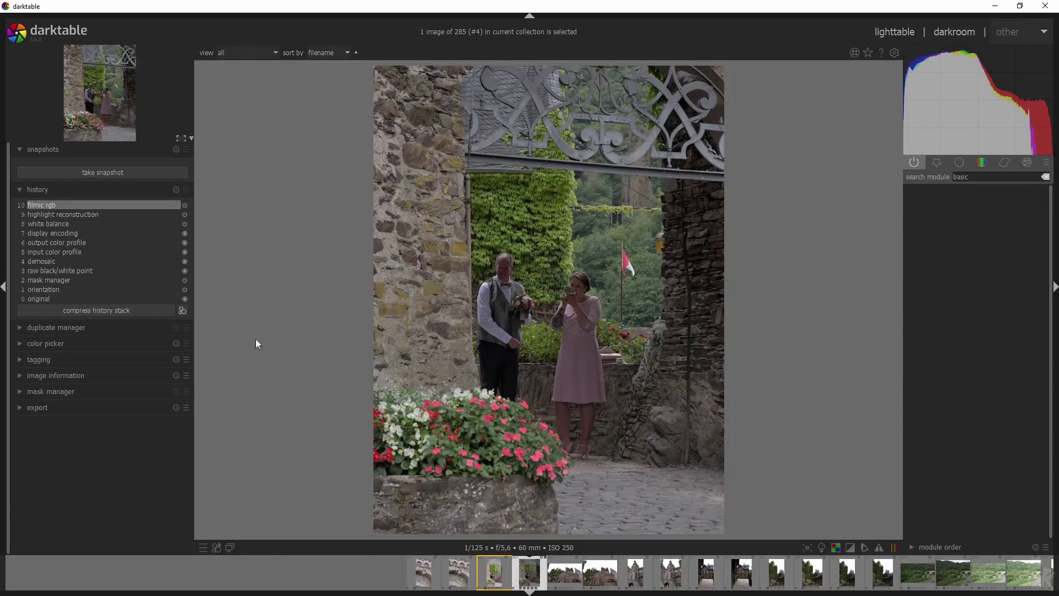
pyautogui.click(20, 409)
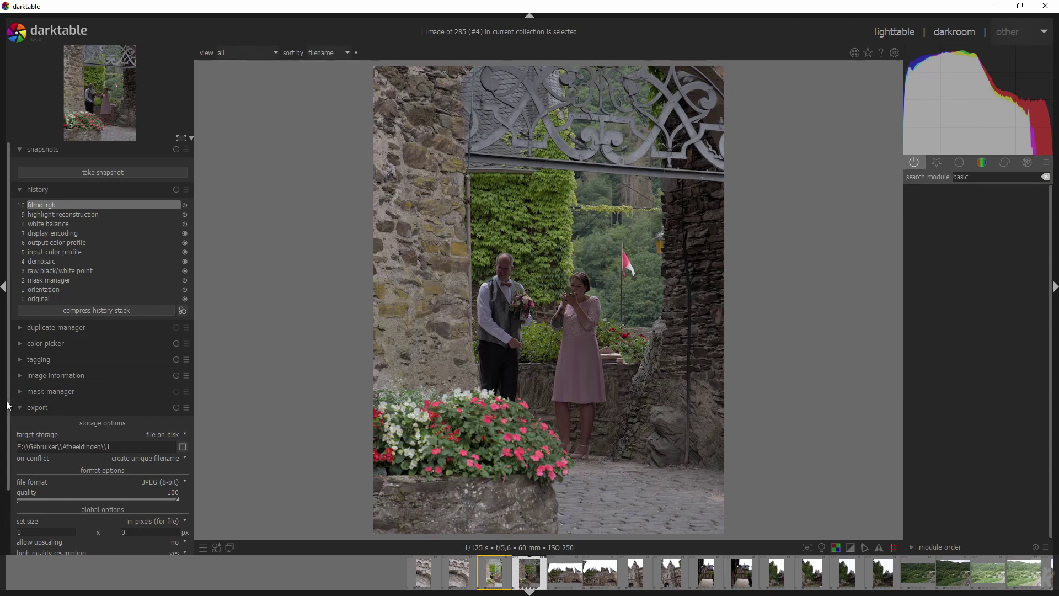
pyautogui.moveTo(9, 407); pyautogui.dragTo(10, 491)
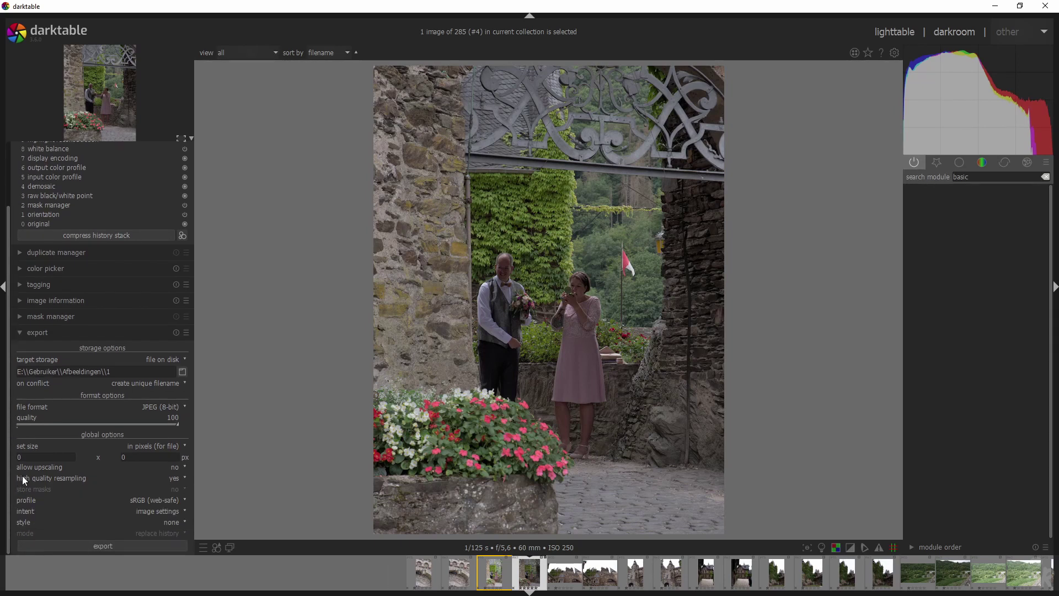
pyautogui.click(987, 177)
# Step: Search 'contrast eq', apply a contrast equalizer preset and set its luma mix to +1,00
pyautogui.write('contrast eq')
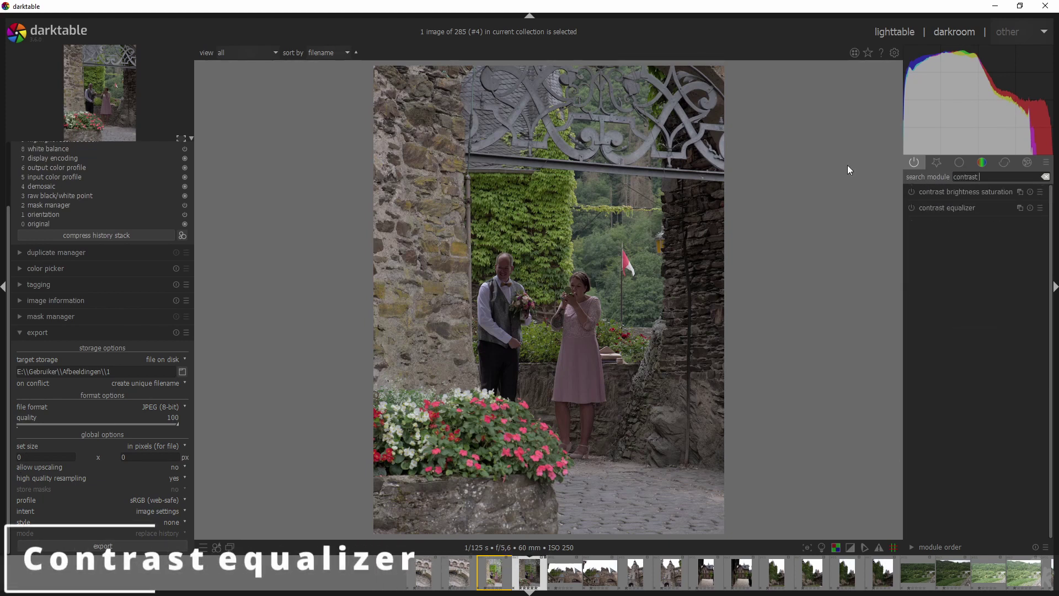
pyautogui.click(939, 192)
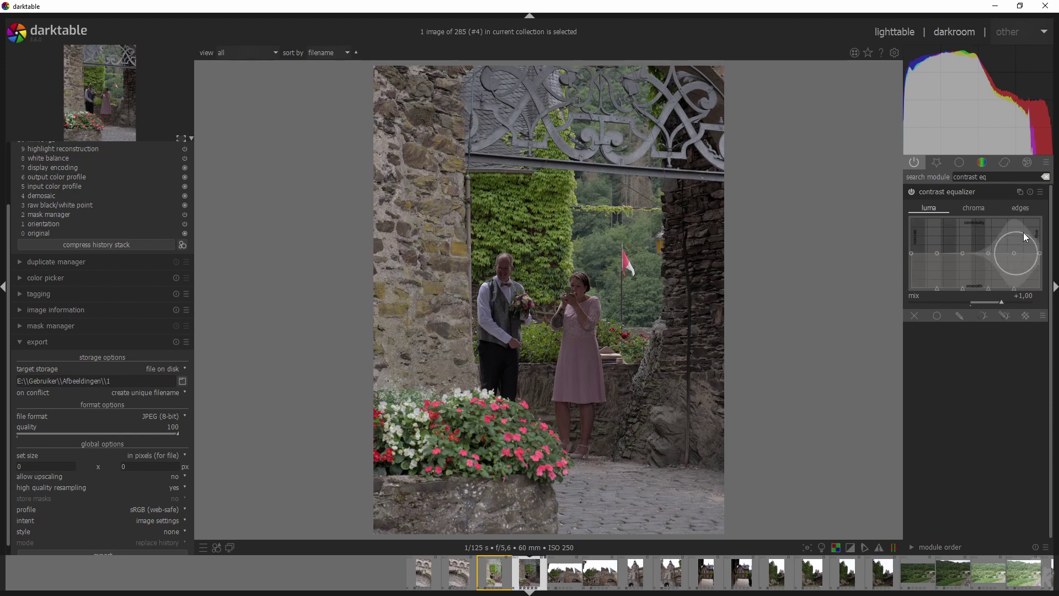
pyautogui.click(1041, 192)
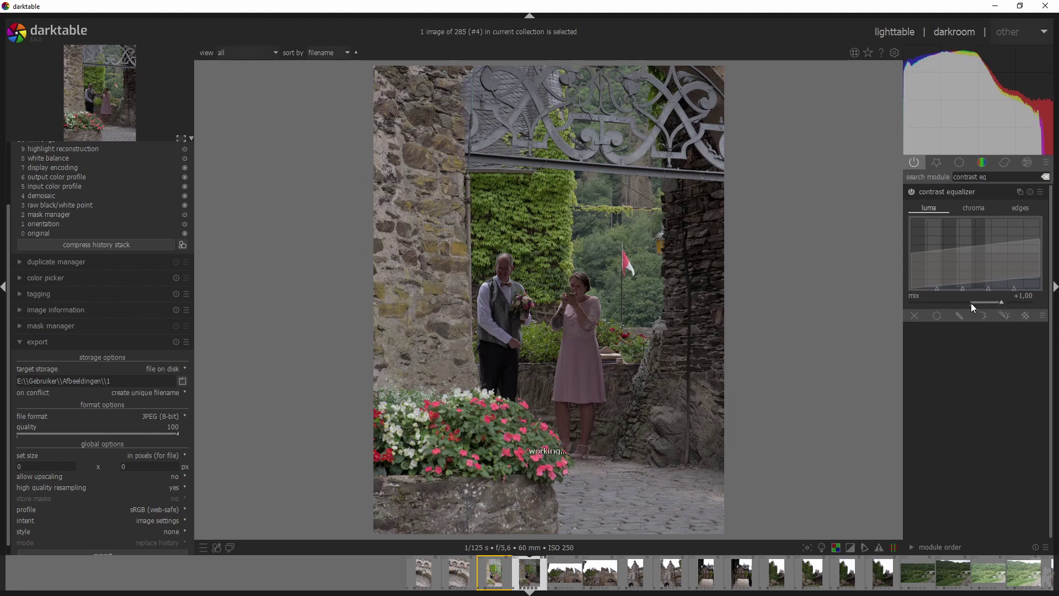
pyautogui.moveTo(1002, 302)
pyautogui.mouseDown()
pyautogui.moveTo(948, 303)
pyautogui.moveTo(1001, 306)
pyautogui.mouseUp()
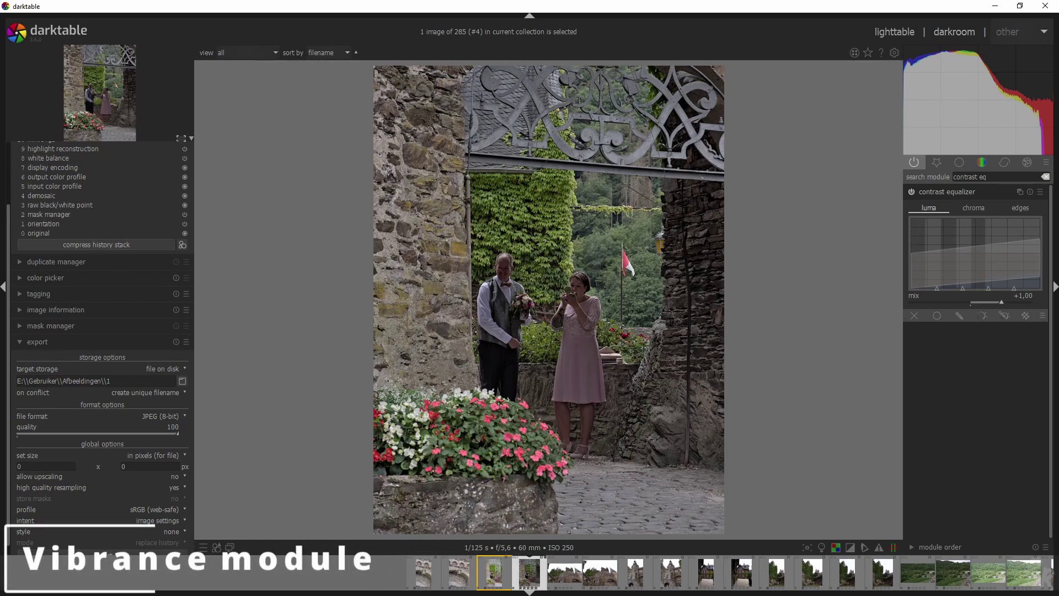
# Step: Search 'color bal', enable color balance rgb and set global vibrance to 26,89 %
pyautogui.doubleClick(982, 176)
pyautogui.moveTo(982, 177); pyautogui.dragTo(901, 175)
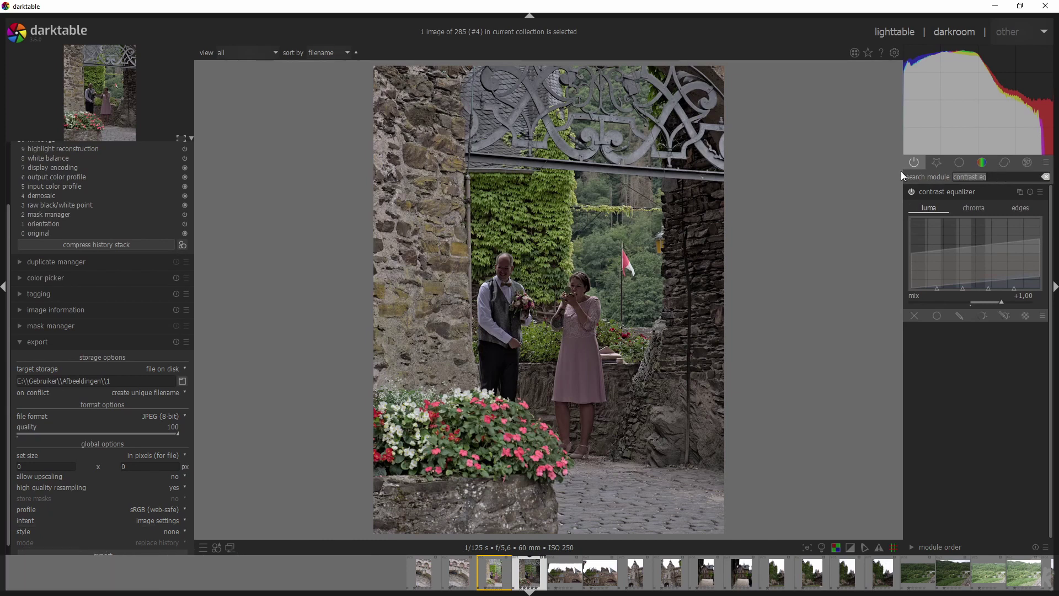
pyautogui.write('color bal')
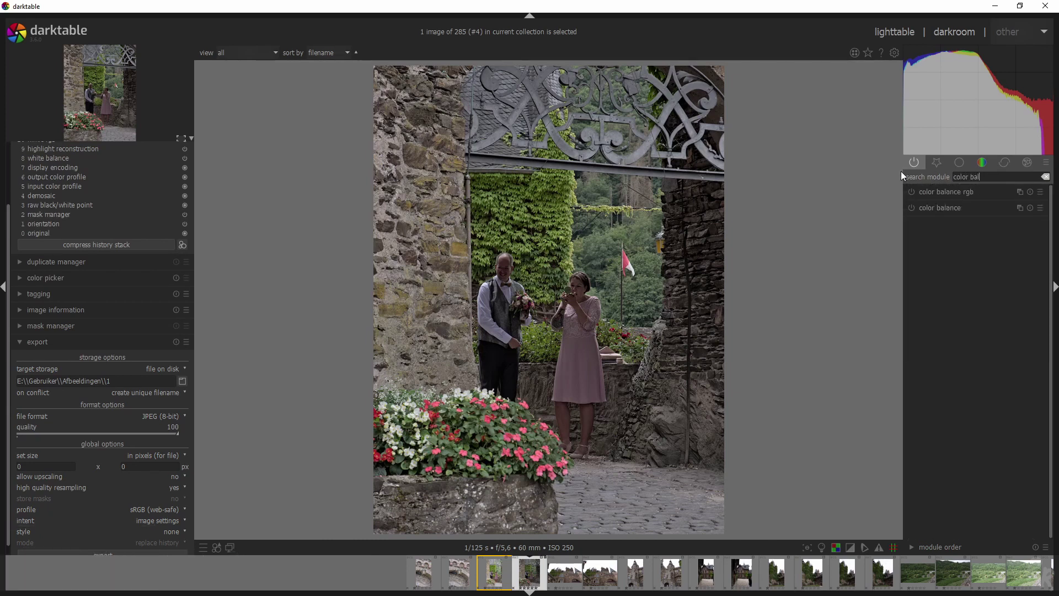
pyautogui.click(924, 192)
pyautogui.click(912, 192)
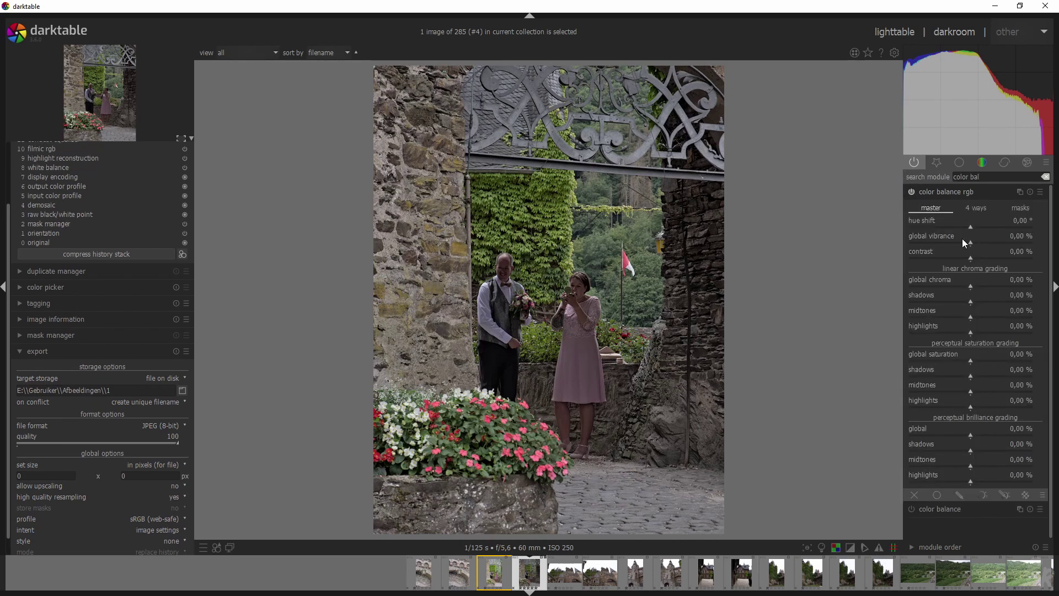
pyautogui.click(1004, 243)
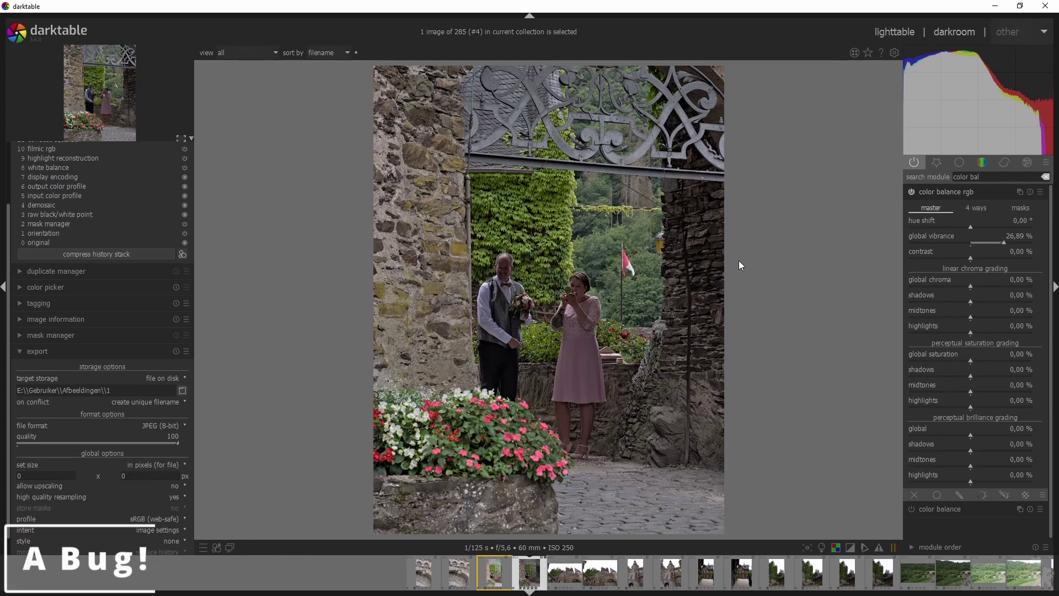
# Step: Dismiss the module layout presets list, then close the hung darktable window
pyautogui.click(1045, 164)
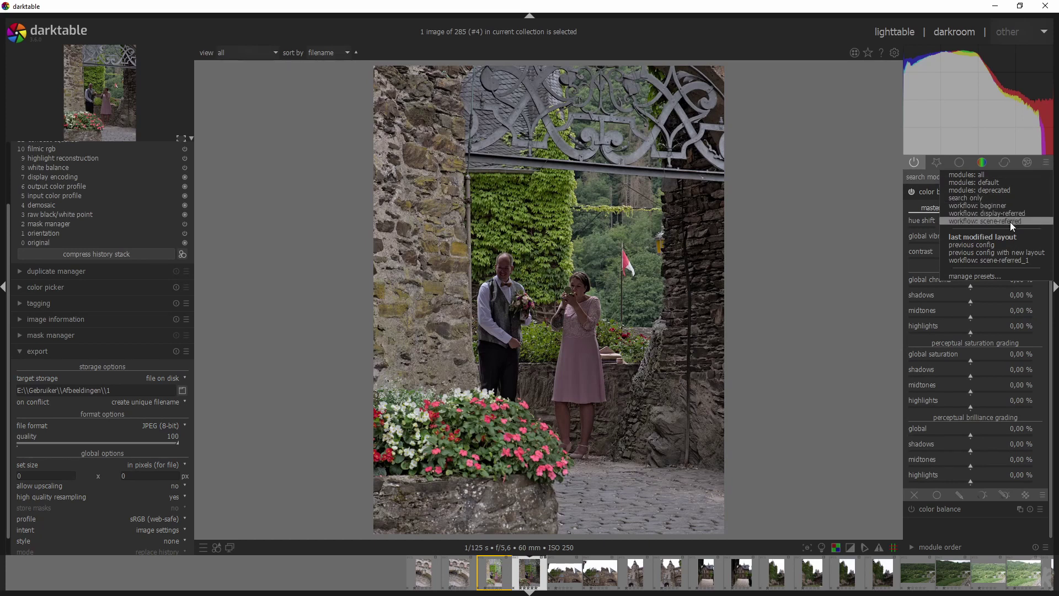
pyautogui.click(895, 54)
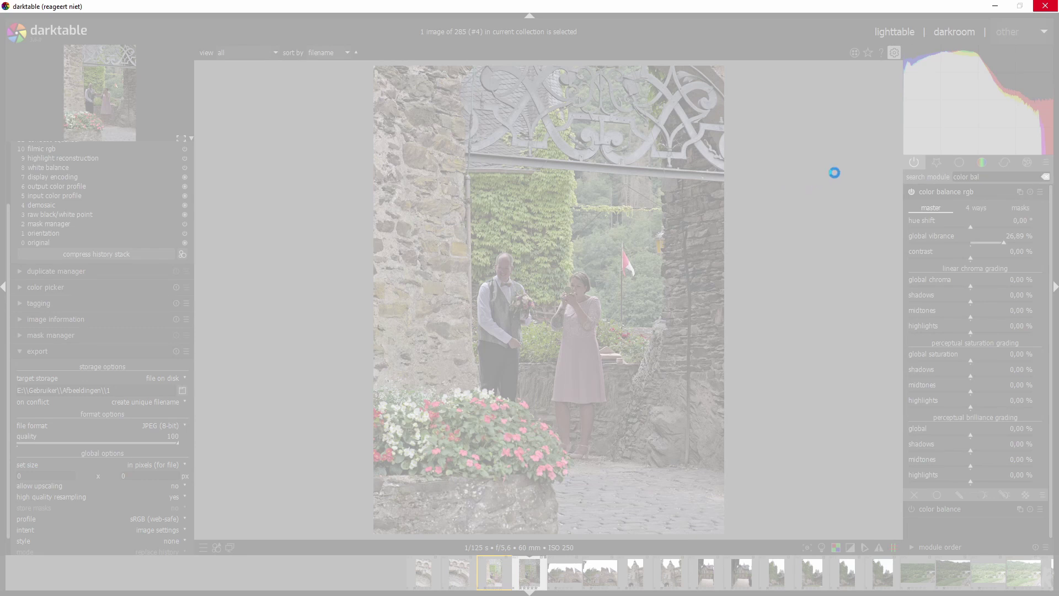
pyautogui.click(1052, 7)
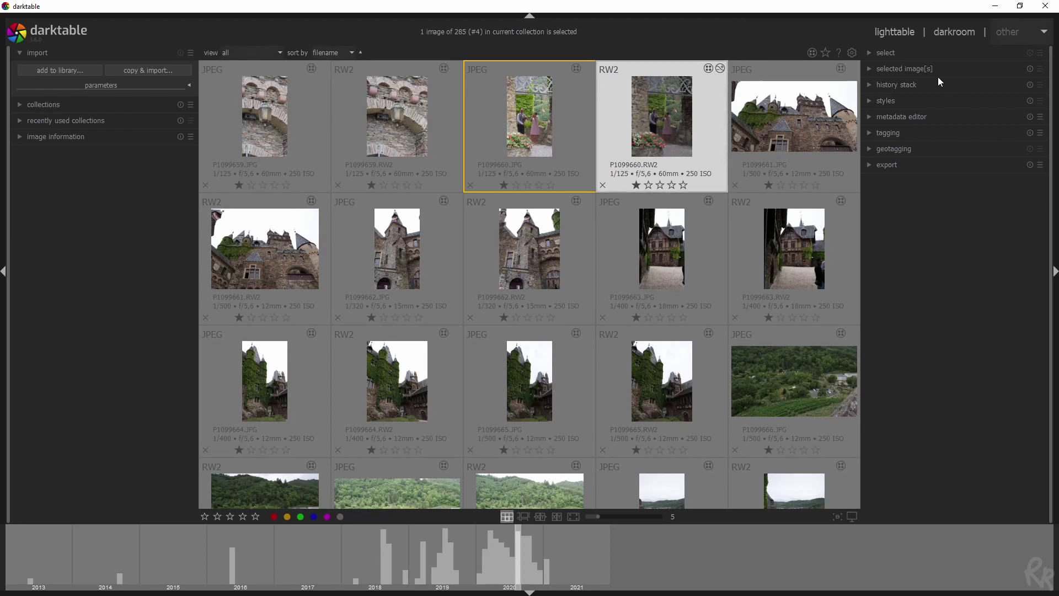
# Step: Open P1099660.RW2 from lighttable in the darkroom view
pyautogui.click(966, 34)
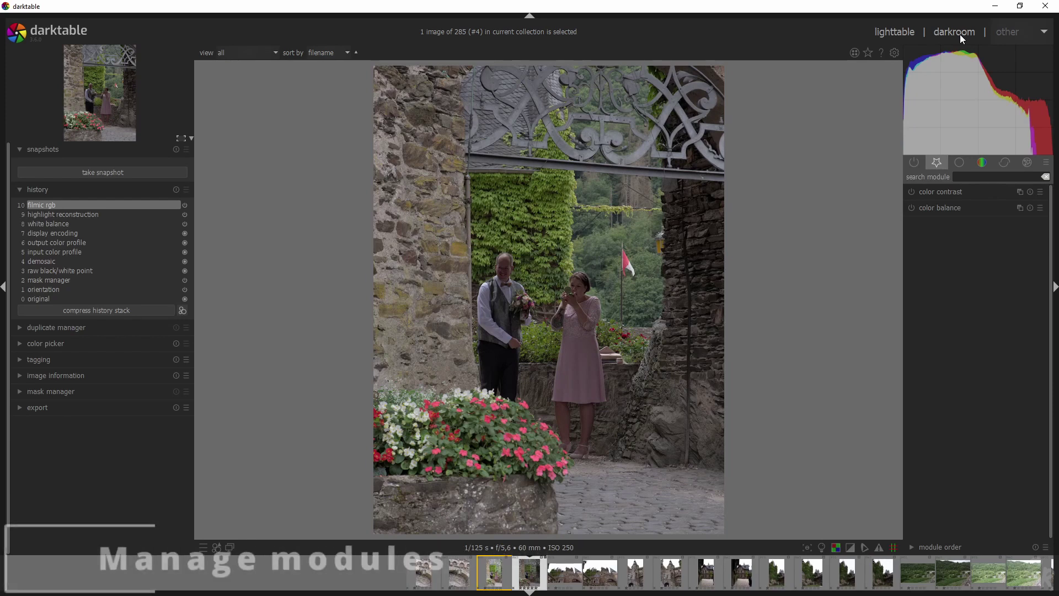
# Step: In the module layout manager, choose workflow: scene-referred, then workflow: scene-referred_1, and close it
pyautogui.click(1046, 162)
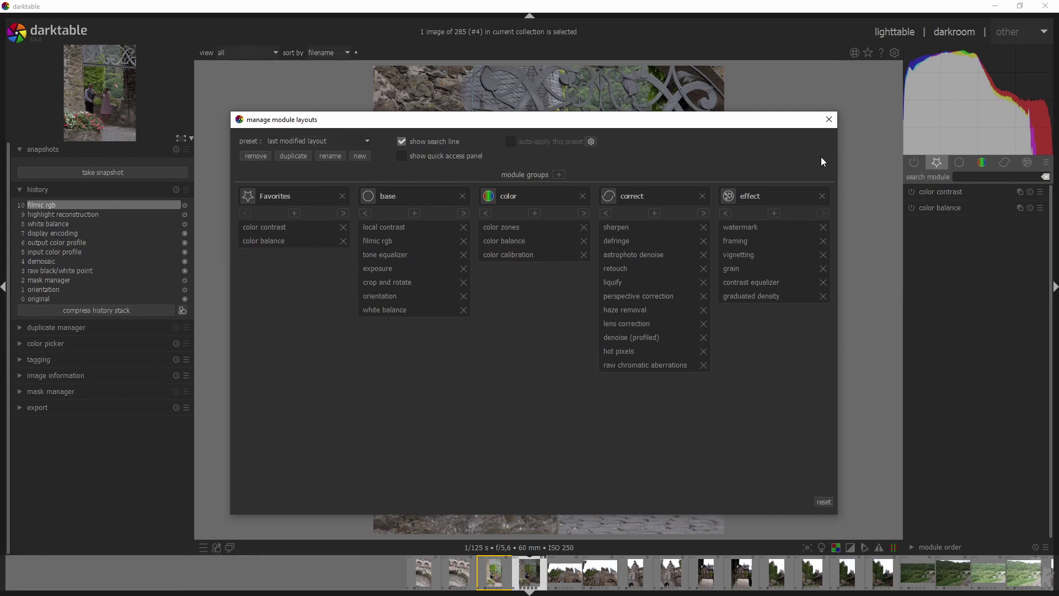
pyautogui.click(829, 119)
pyautogui.click(1043, 165)
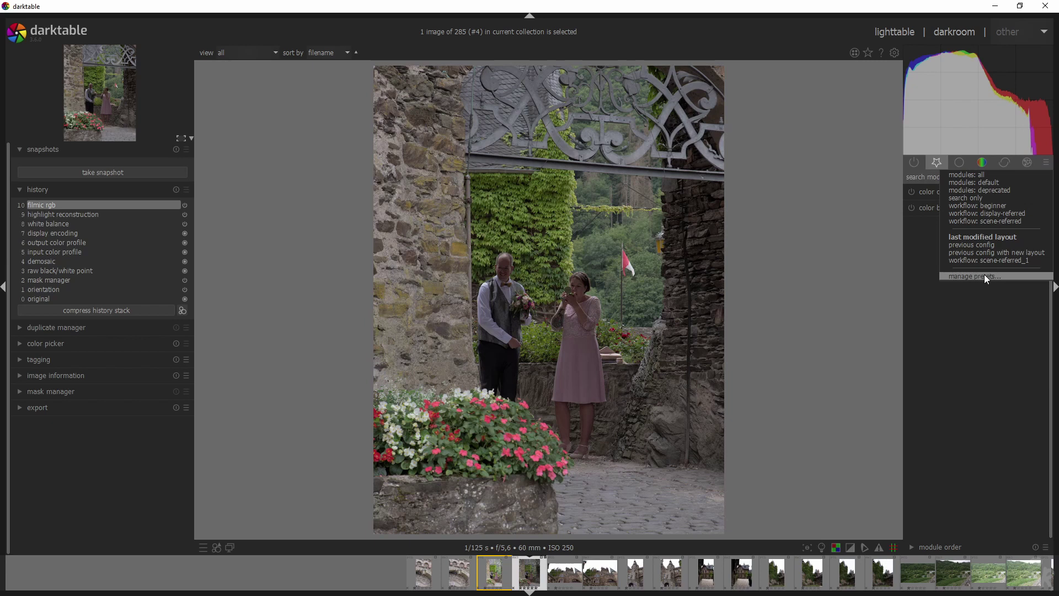
pyautogui.click(1044, 166)
pyautogui.rightClick(1044, 167)
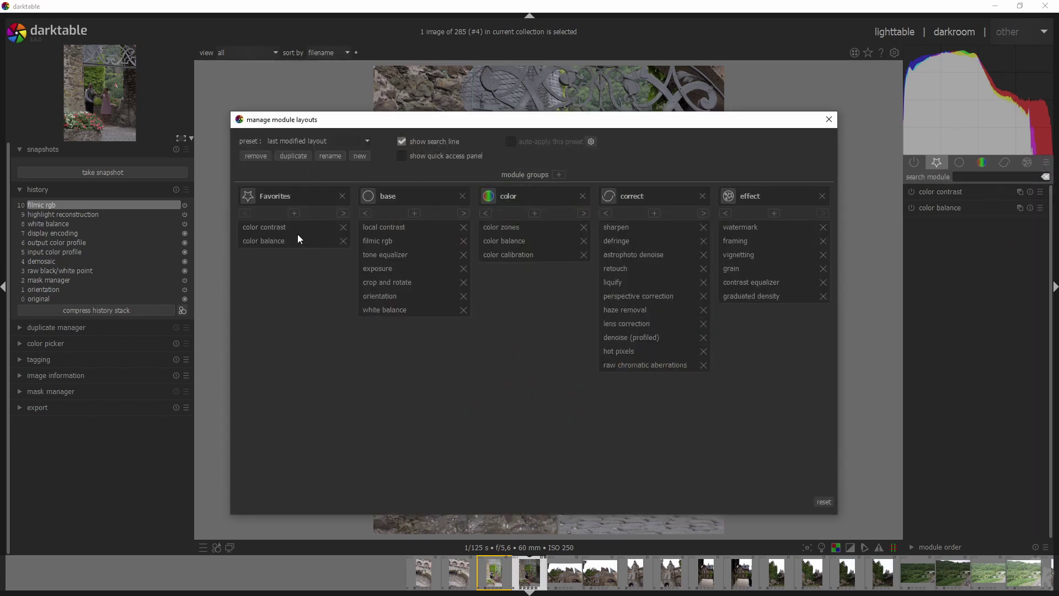
pyautogui.click(361, 141)
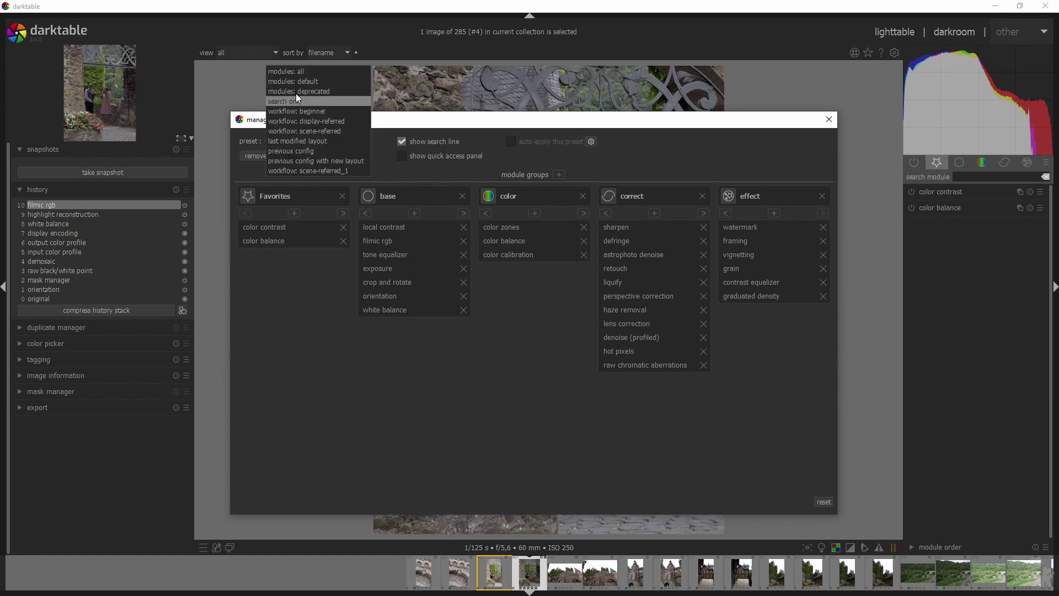
pyautogui.click(304, 131)
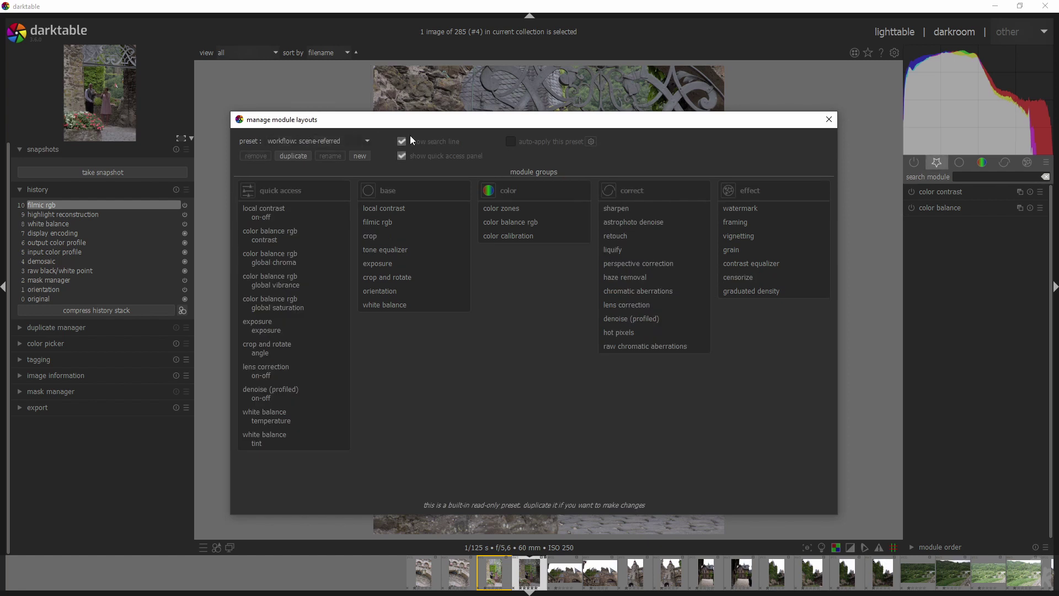
pyautogui.click(311, 146)
pyautogui.click(312, 144)
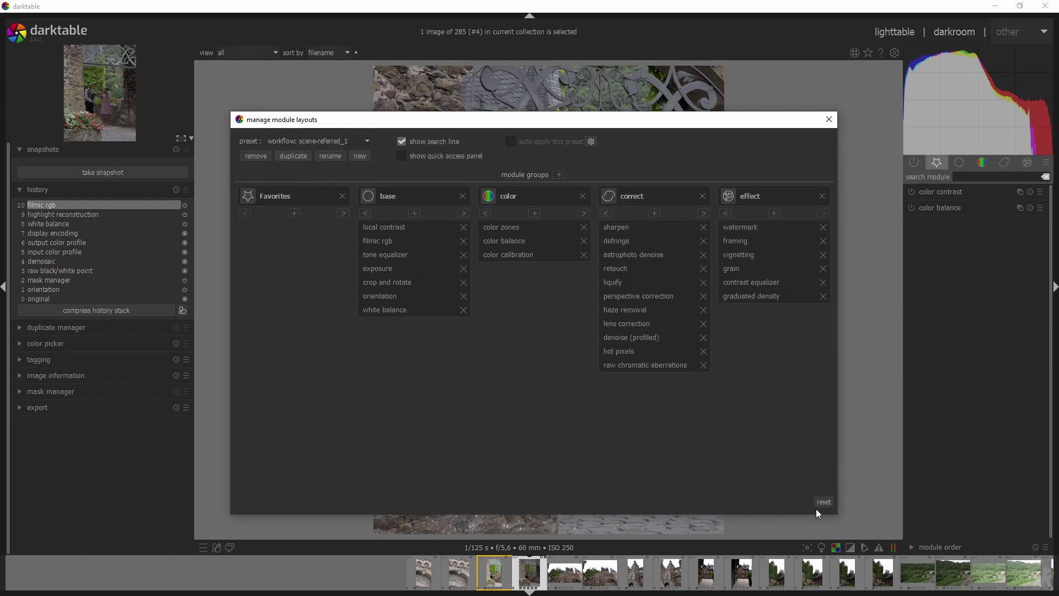
pyautogui.click(828, 120)
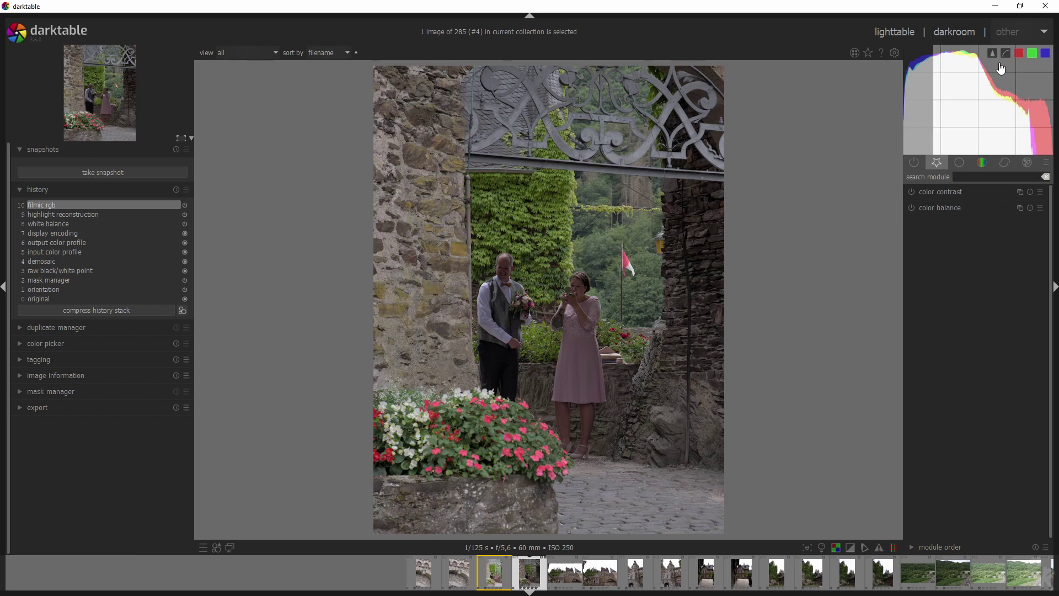
# Step: Set the histogram to linear scale, then switch it to vectorscope mode
pyautogui.click(1006, 53)
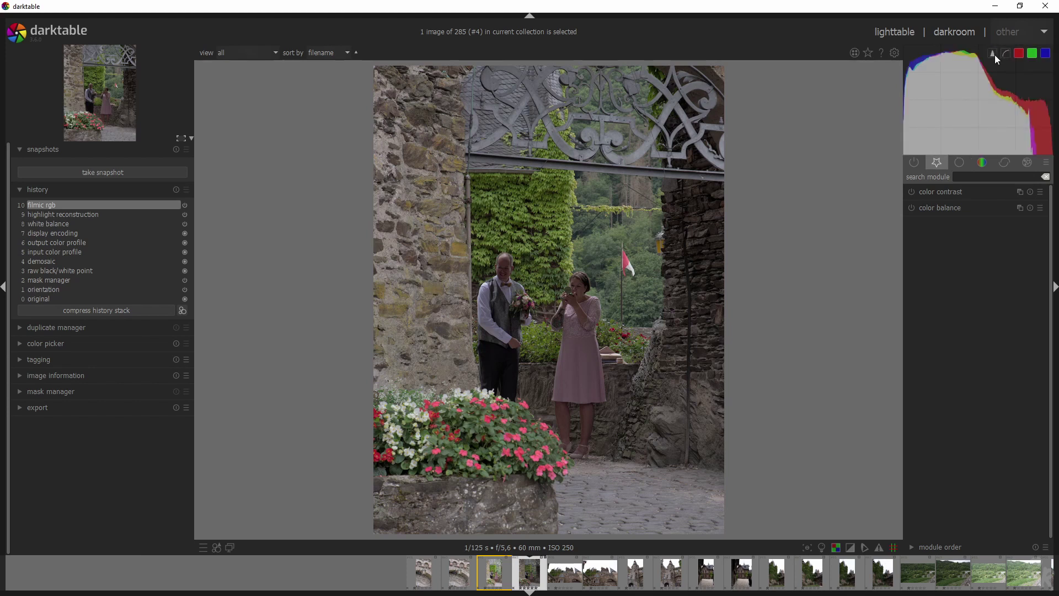
pyautogui.click(992, 53)
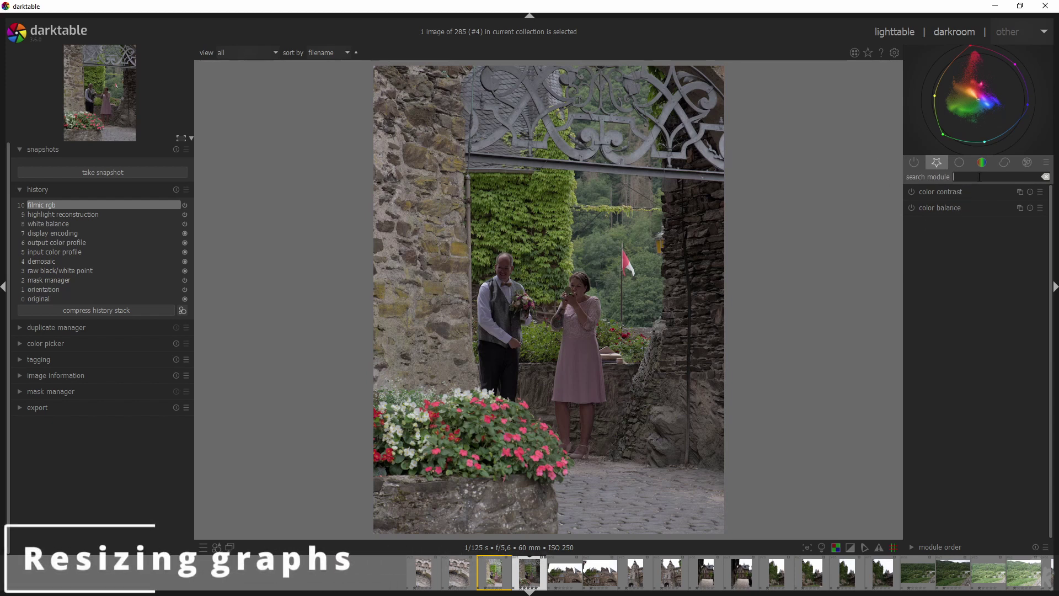
# Step: Search 'filmi', expand filmic rgb and Ctrl+scroll to enlarge its curve graph
pyautogui.write('filmi')
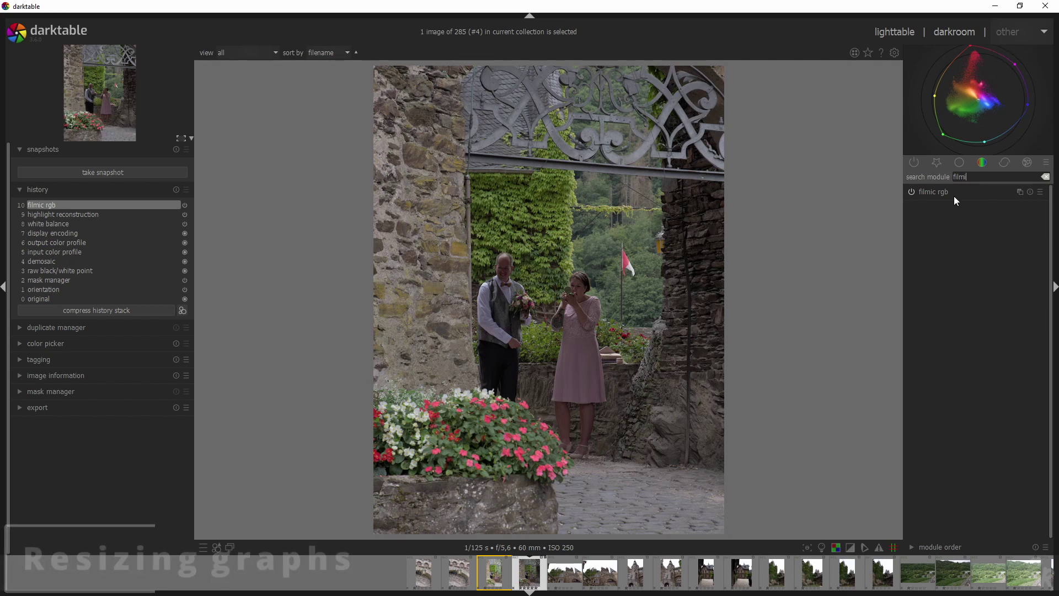
pyautogui.click(952, 194)
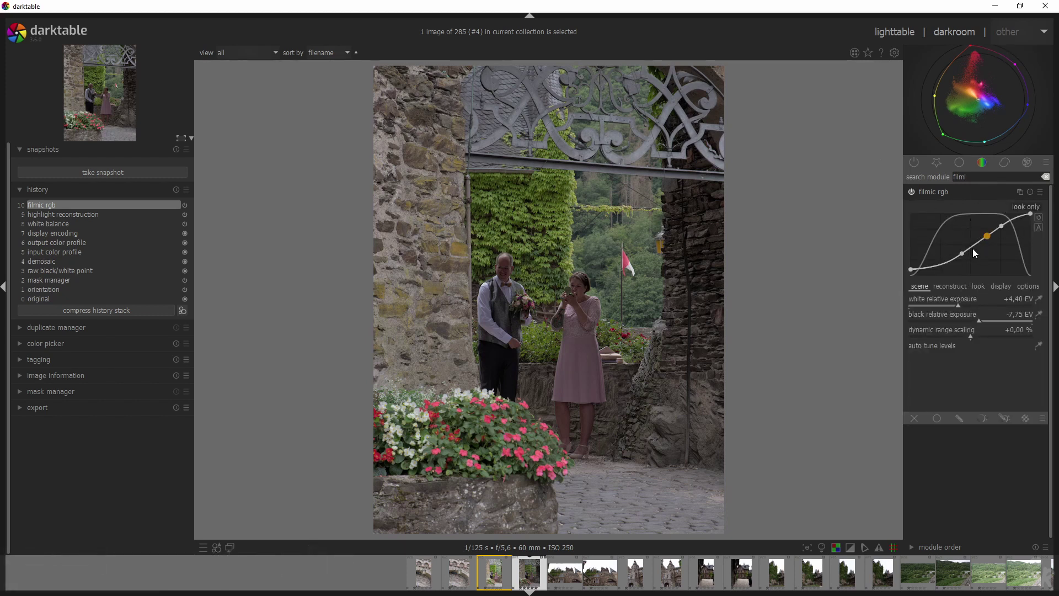
pyautogui.scroll(-5, 972, 248)
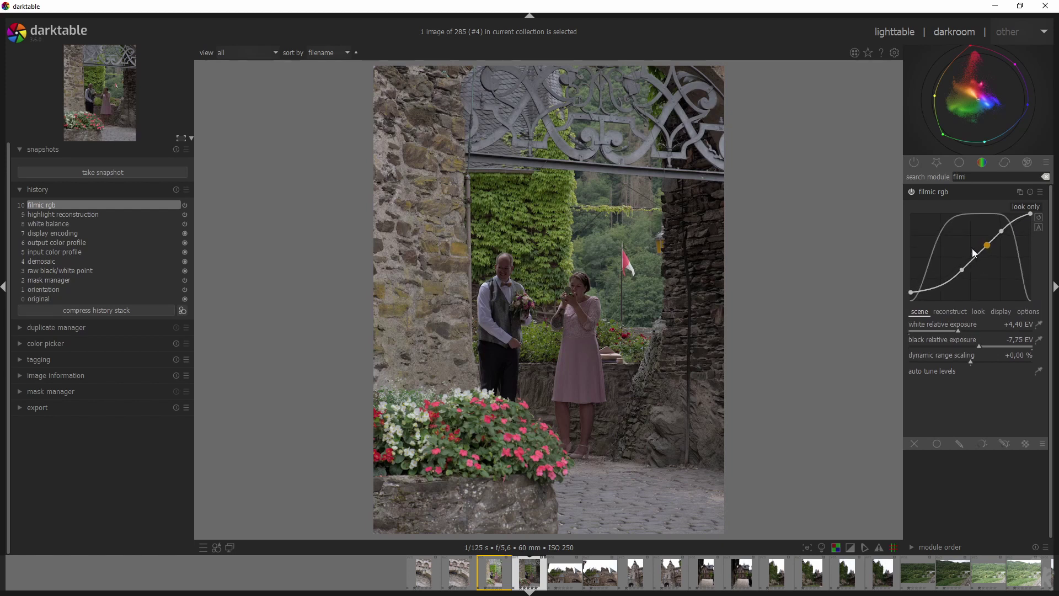
pyautogui.scroll(2, 975, 253)
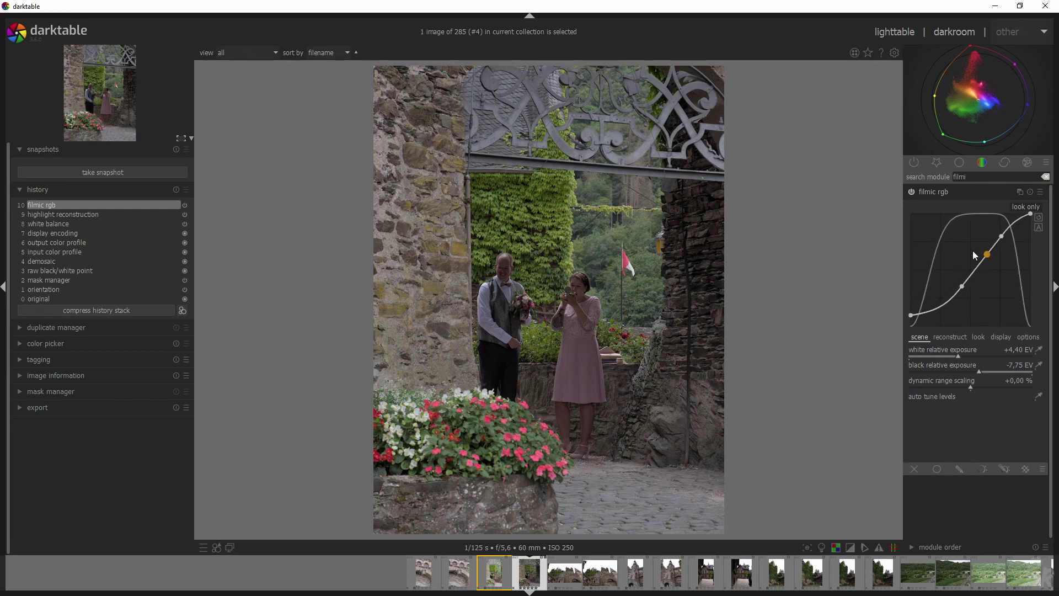
pyautogui.scroll(-3, 973, 254)
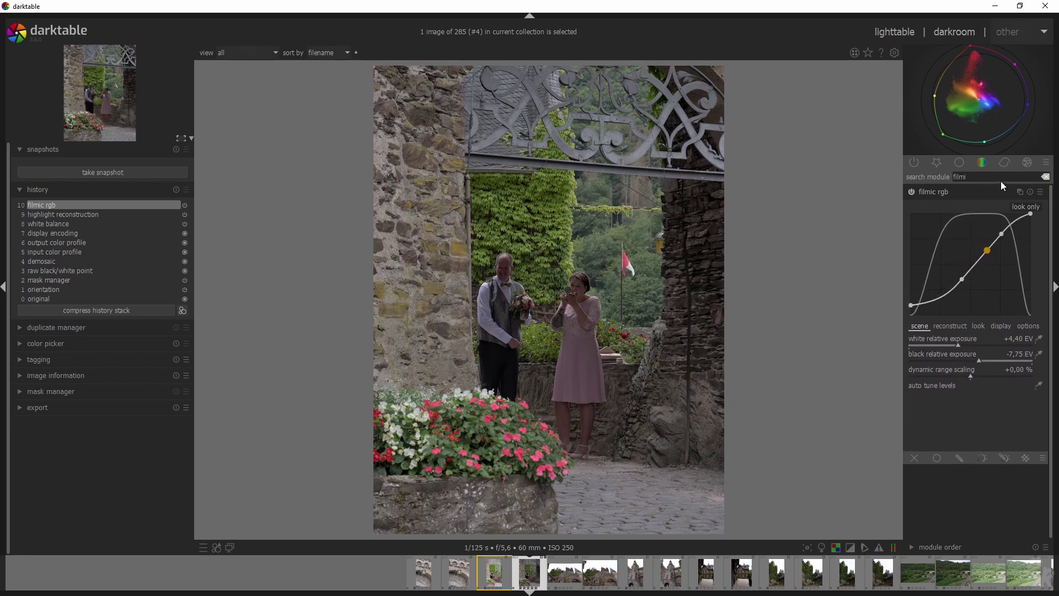
# Step: Search 'rgb', collapse filmic rgb, expand rgb levels and resize its graph
pyautogui.write('rgb')
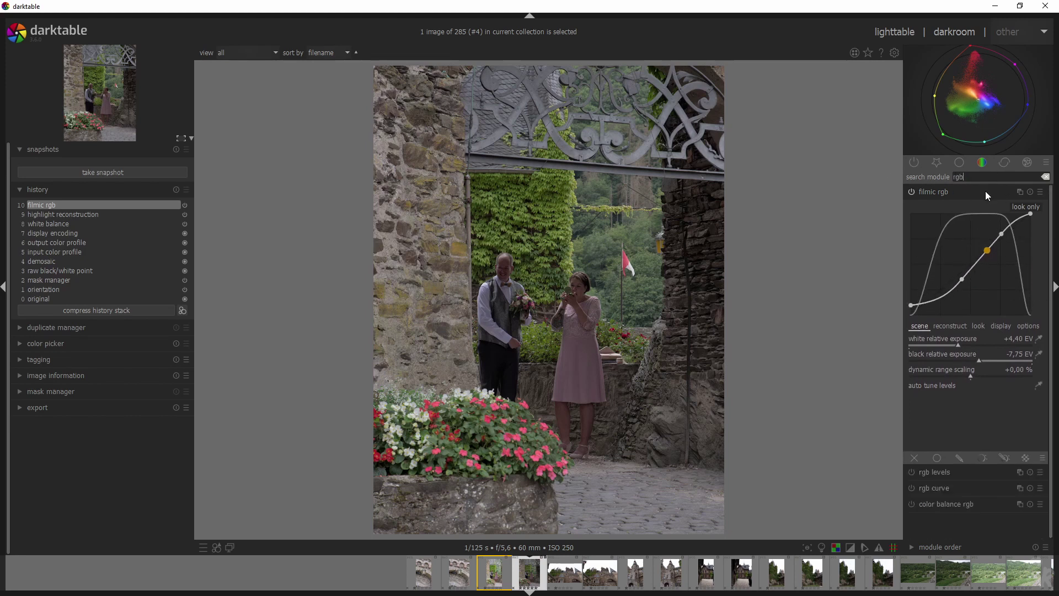
pyautogui.click(936, 193)
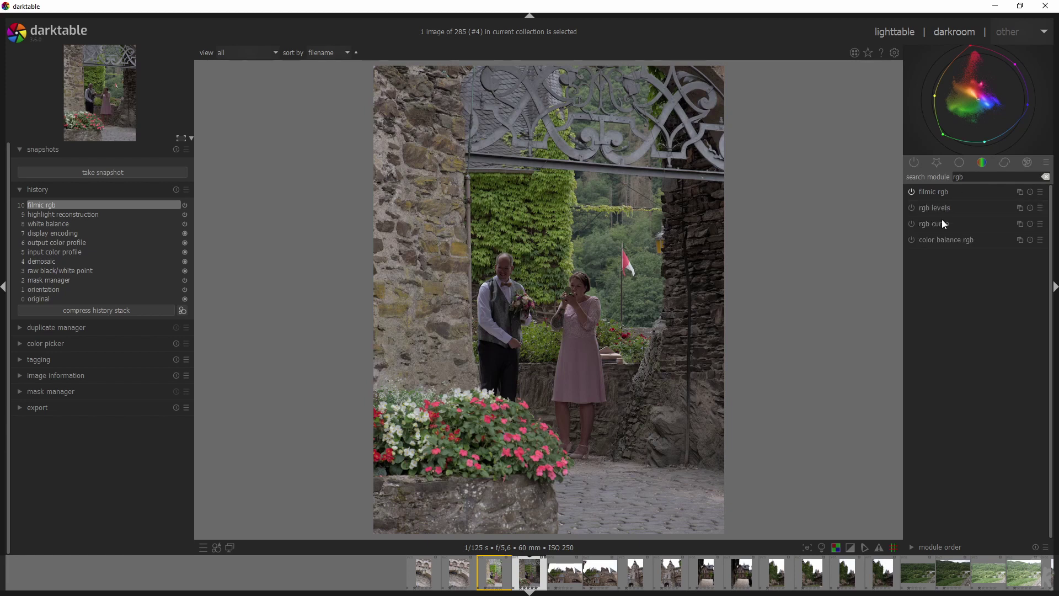
pyautogui.click(955, 210)
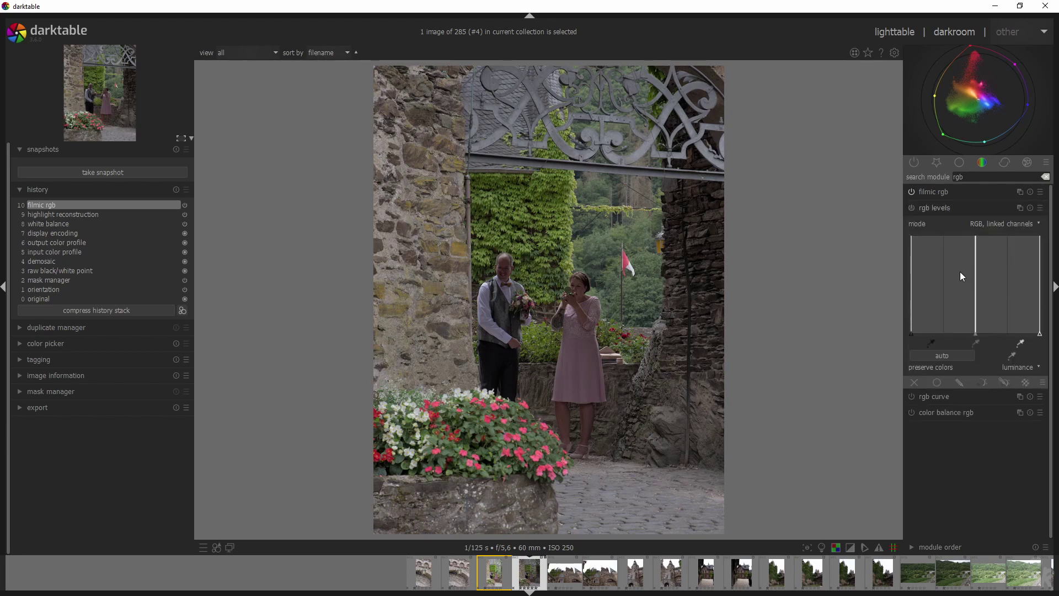
pyautogui.scroll(3, 958, 282)
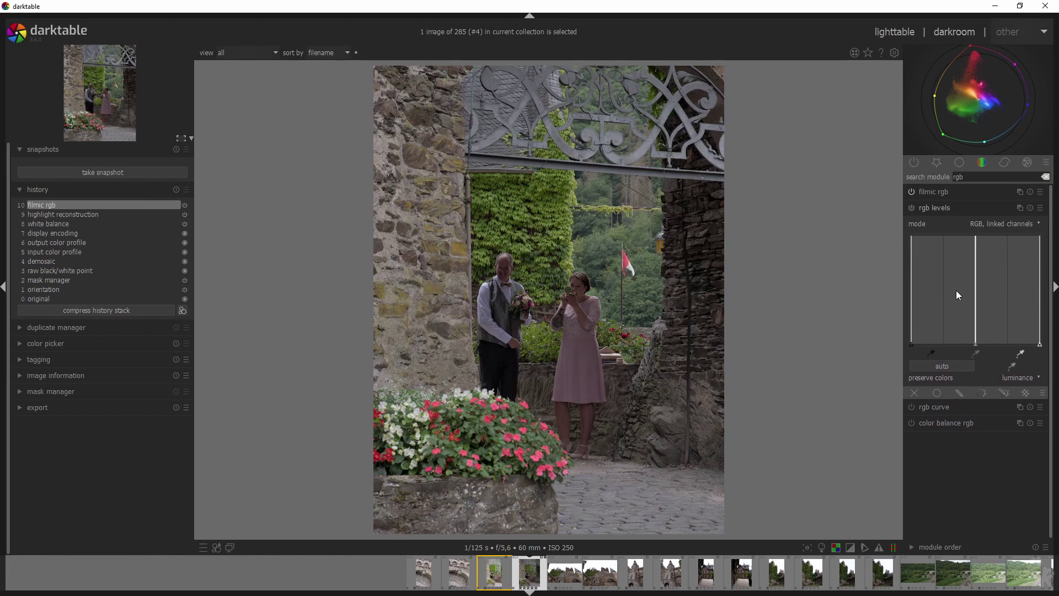
pyautogui.scroll(-5, 957, 291)
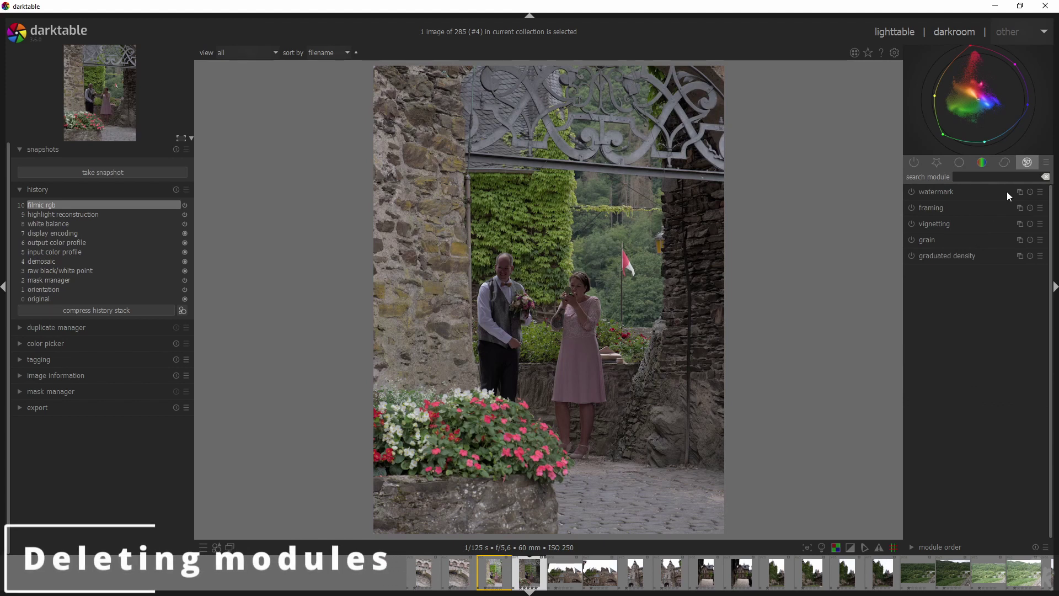
# Step: Remove astrophoto denoise from the correct module group, then add it back
pyautogui.rightClick(1005, 163)
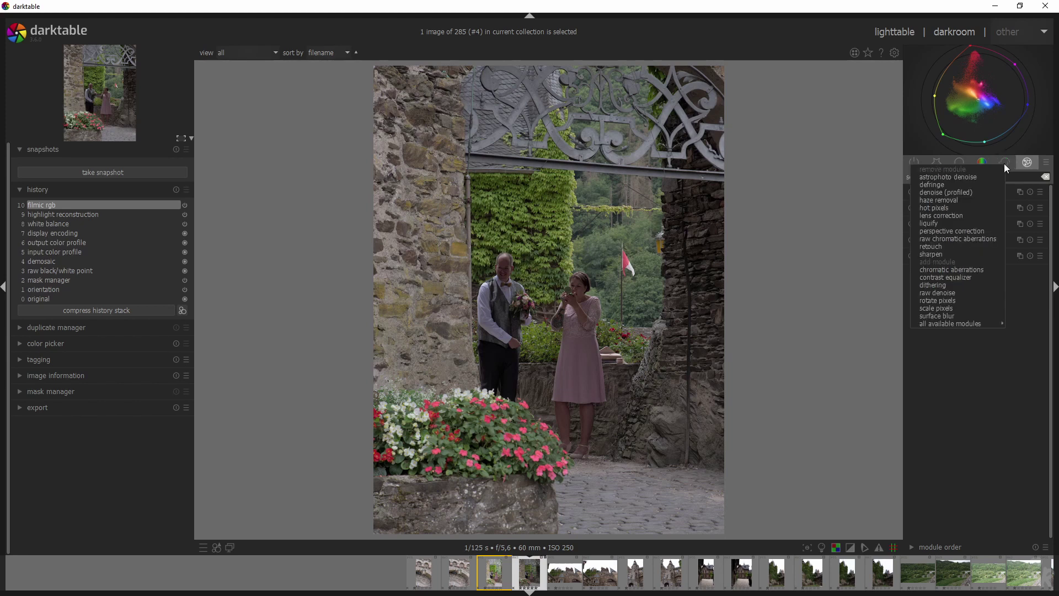
pyautogui.click(978, 180)
pyautogui.rightClick(1004, 164)
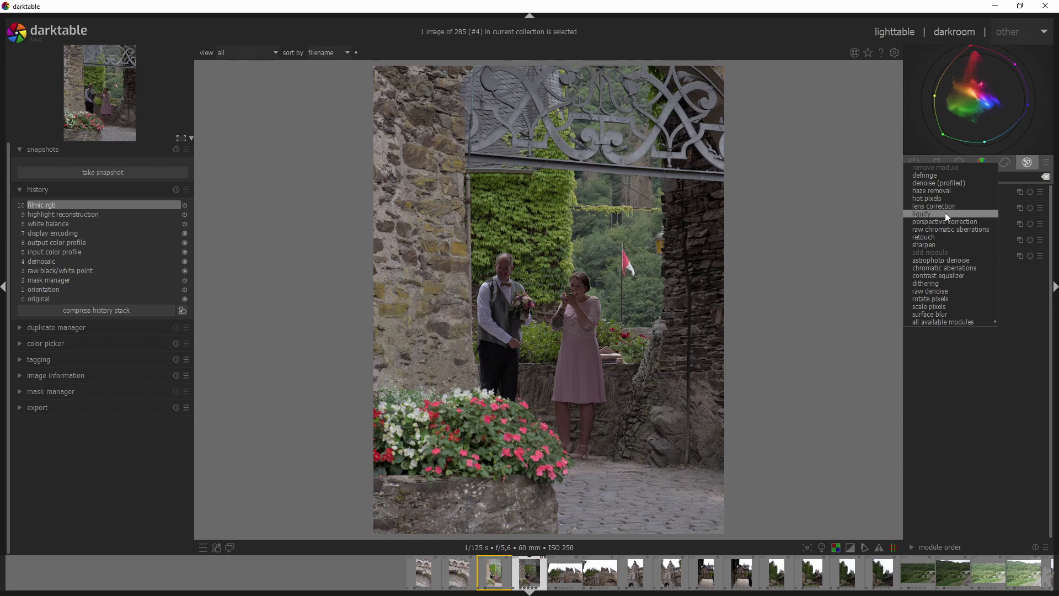
pyautogui.click(942, 261)
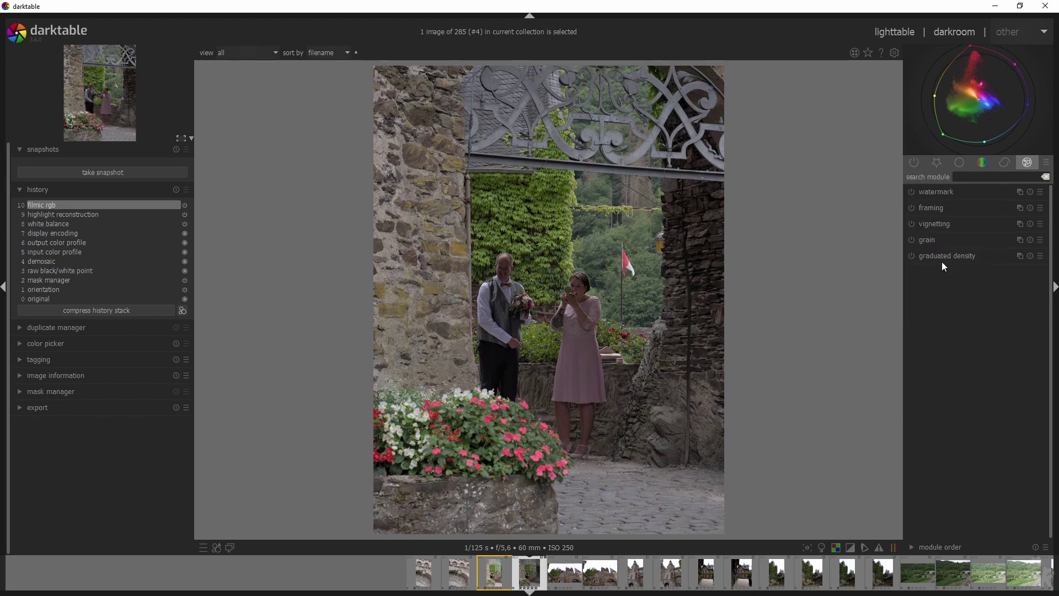
# Step: Bring up the correct group's add/remove list and browse all available modules
pyautogui.rightClick(1005, 175)
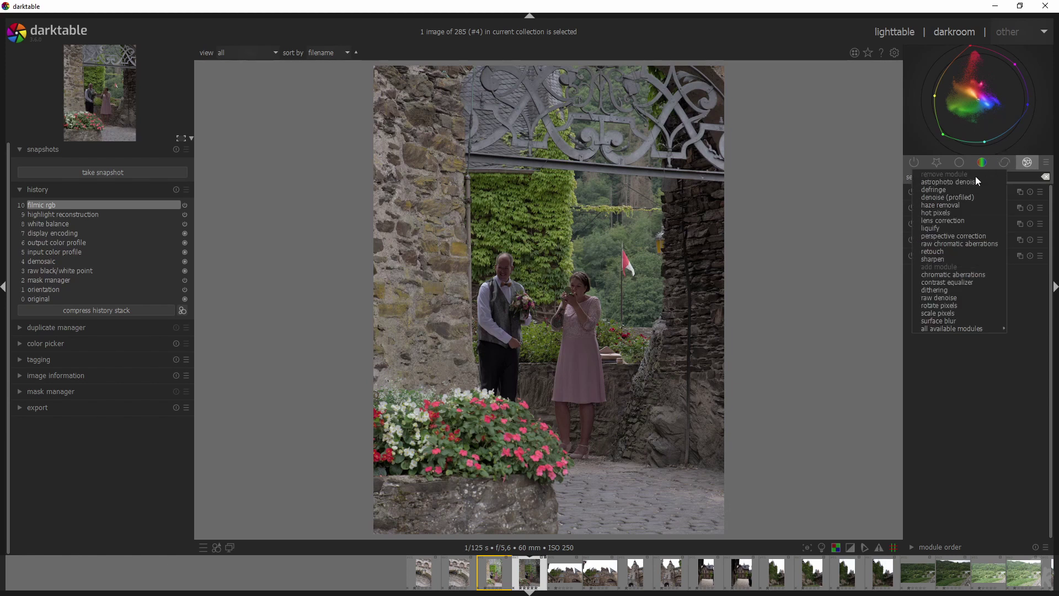
pyautogui.click(1009, 162)
pyautogui.rightClick(1006, 163)
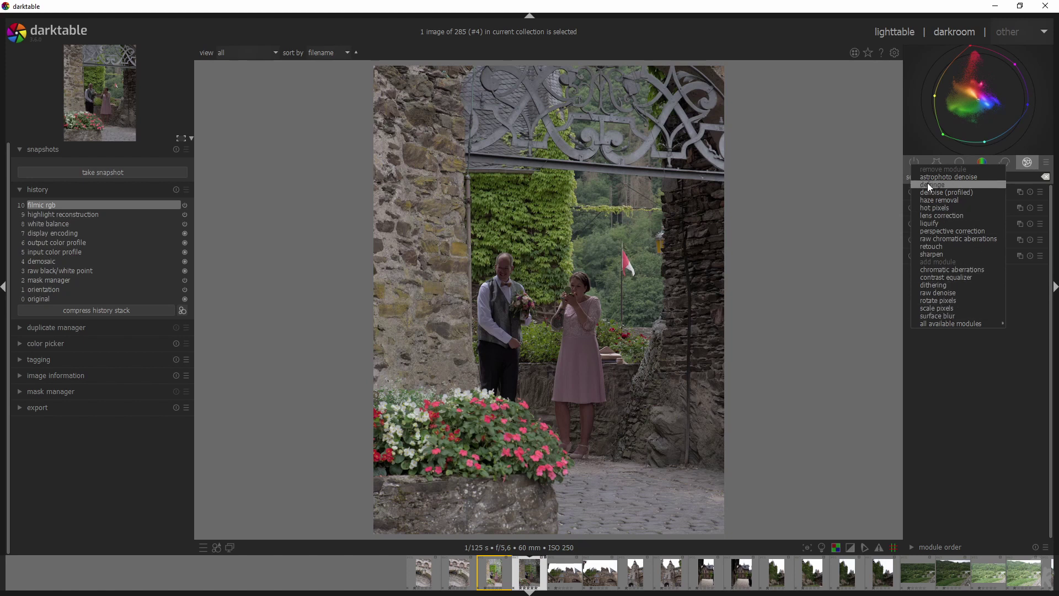
pyautogui.moveTo(951, 326)
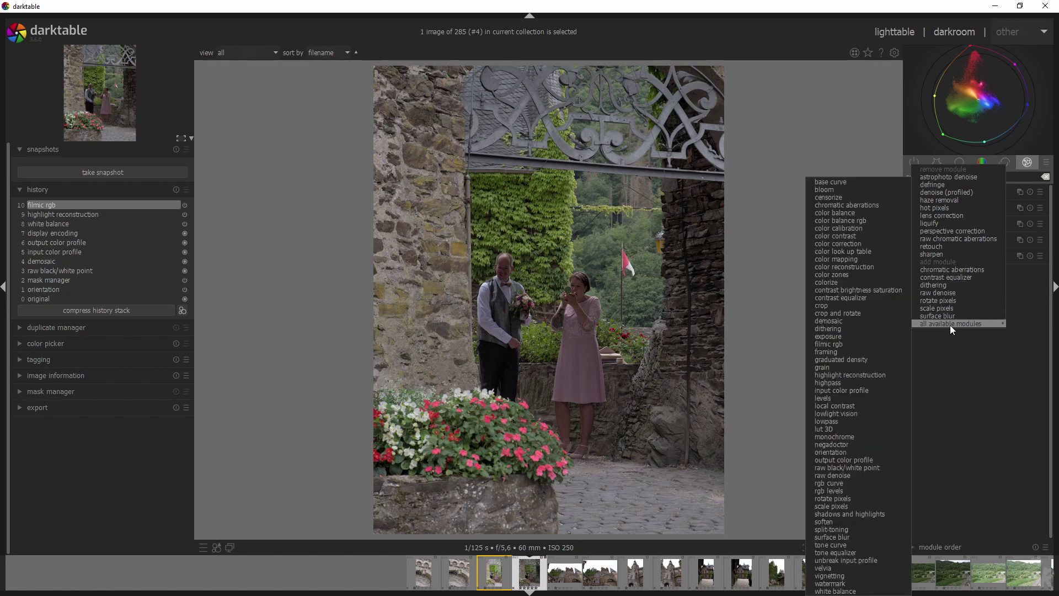